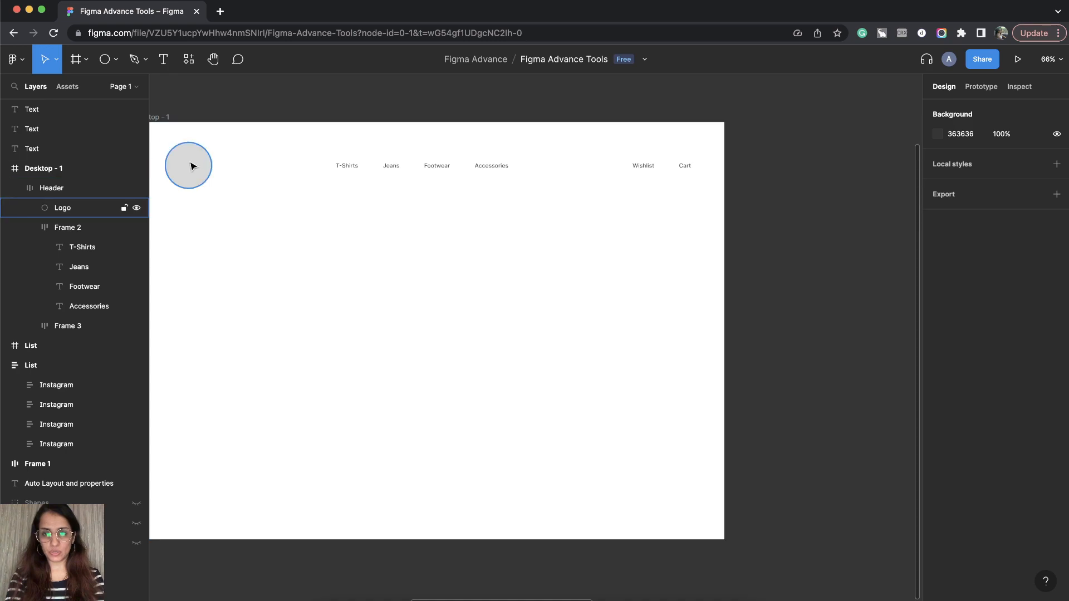
Paste a copy of the header's Logo circle onto the empty canvas beside the Desktop - 1 frame
click(479, 329)
scroll(648, 301, right, 10)
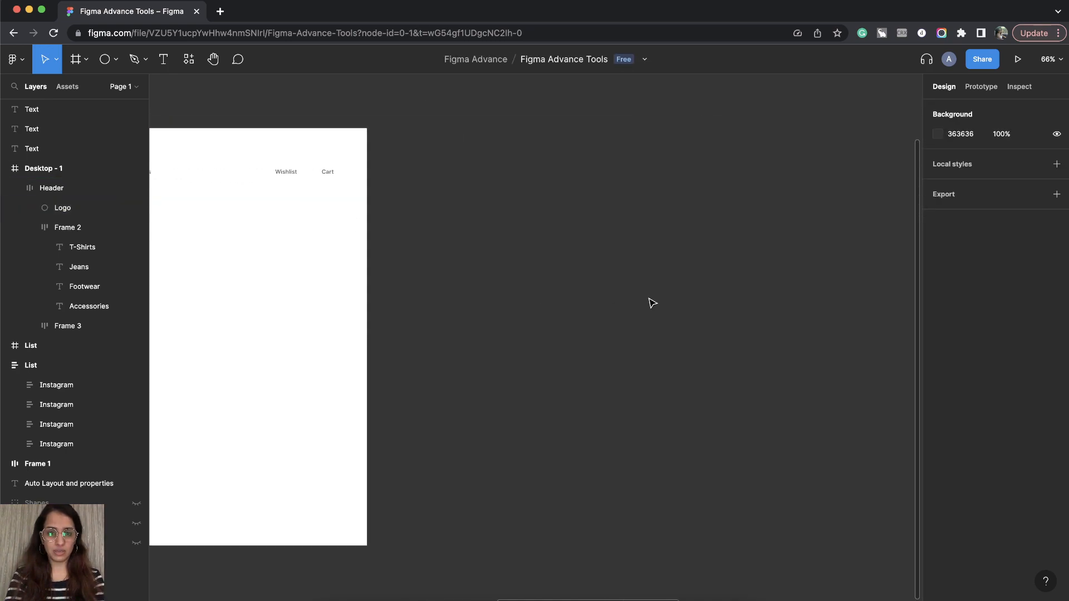
key(ctrl+v)
drag(544, 349, 481, 285)
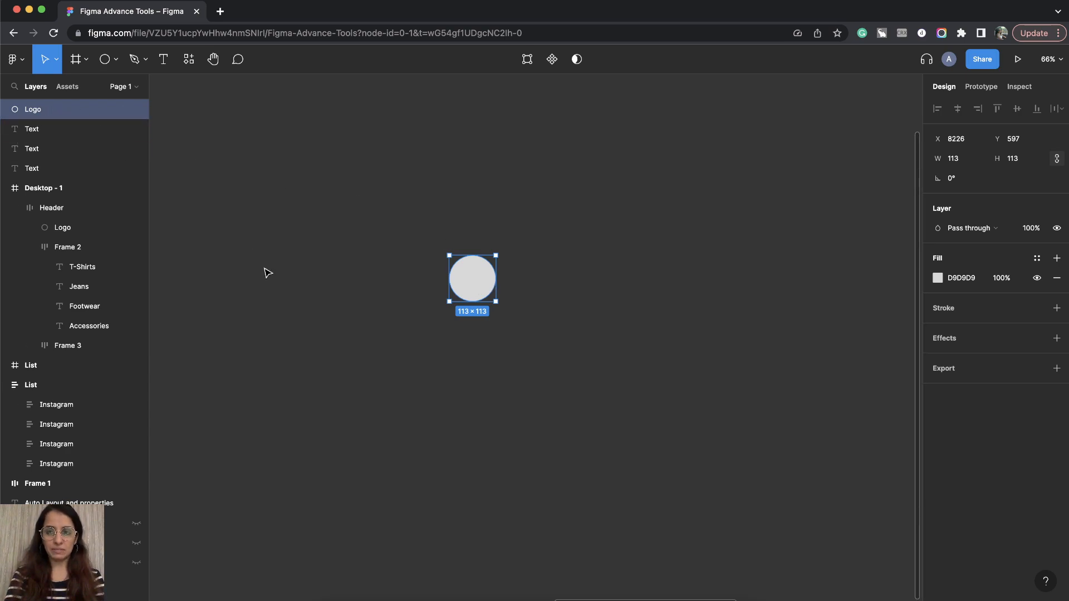
Duplicate the pasted Logo circle in place six times
key(ctrl+d)
key(ctrl+d)
key(ctrl+d)
key(ctrl+d)
key(ctrl+d)
key(ctrl+d)
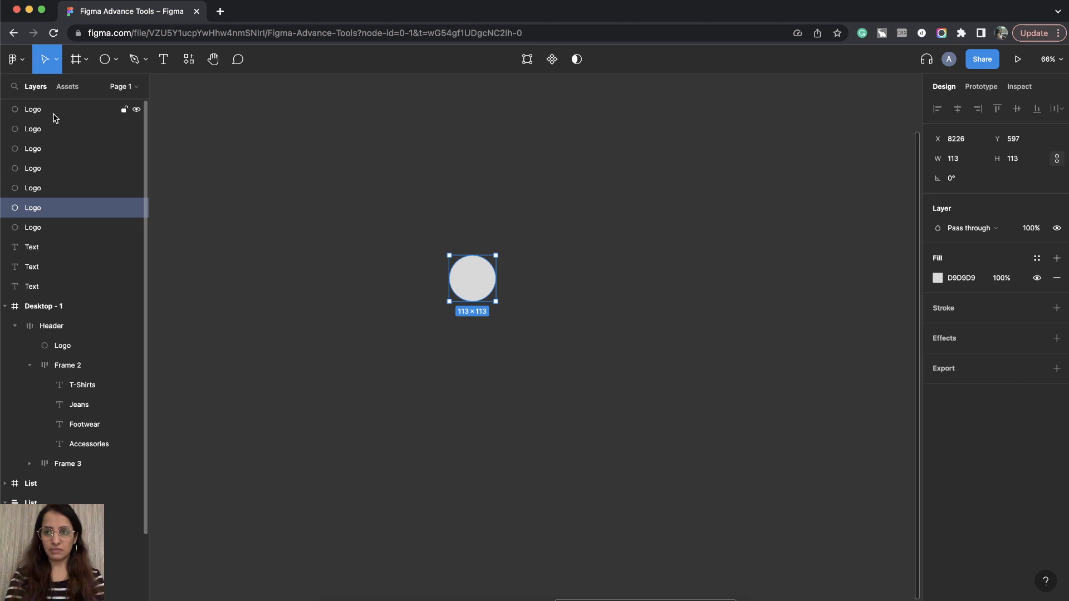
Wrap the seven stacked Logo circles in an auto layout frame with horizontal direction
drag(385, 217, 596, 416)
right_click(472, 279)
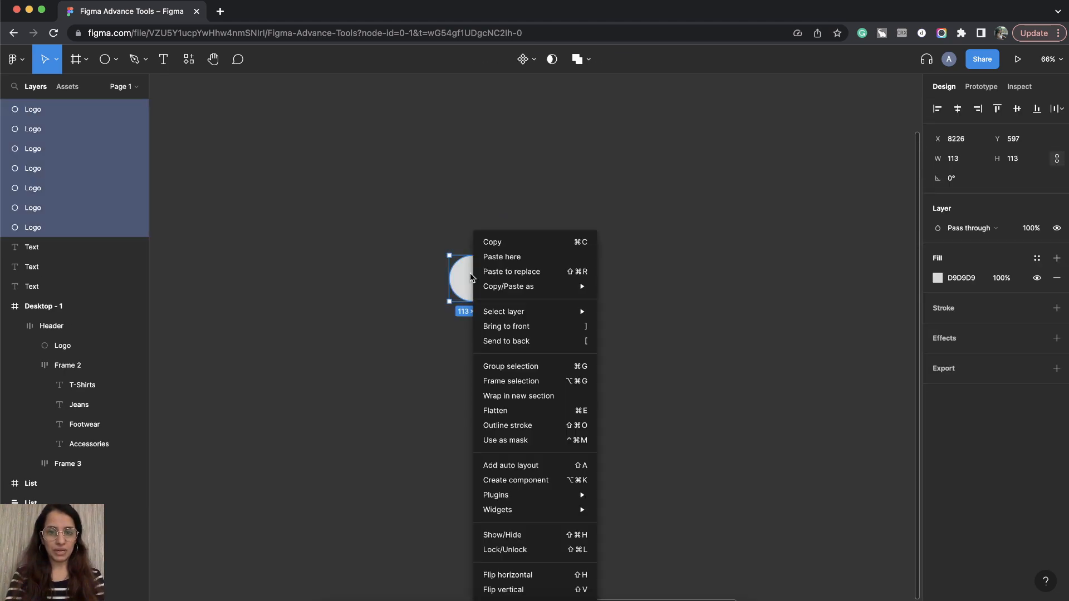
click(535, 468)
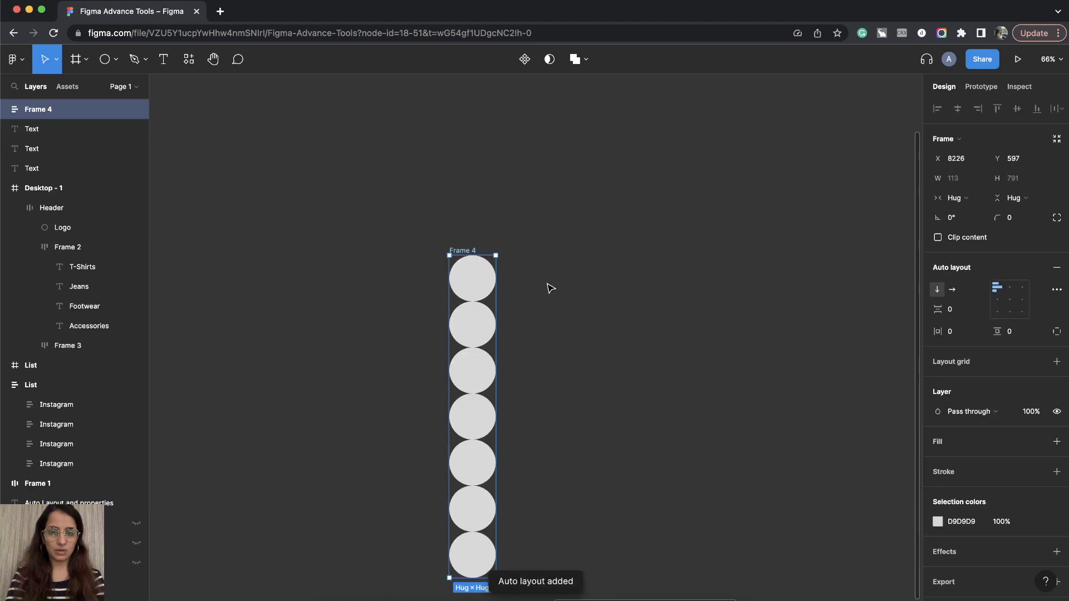
click(954, 290)
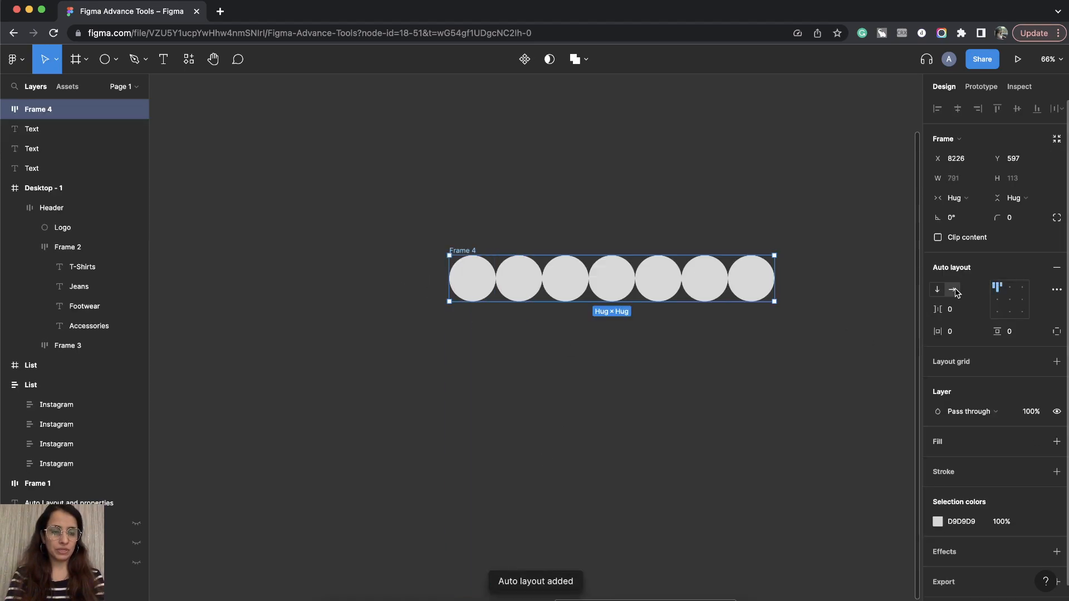
Move the circle frame to about X 7939, Y 478 and set its horizontal item spacing to -43
drag(565, 282, 445, 236)
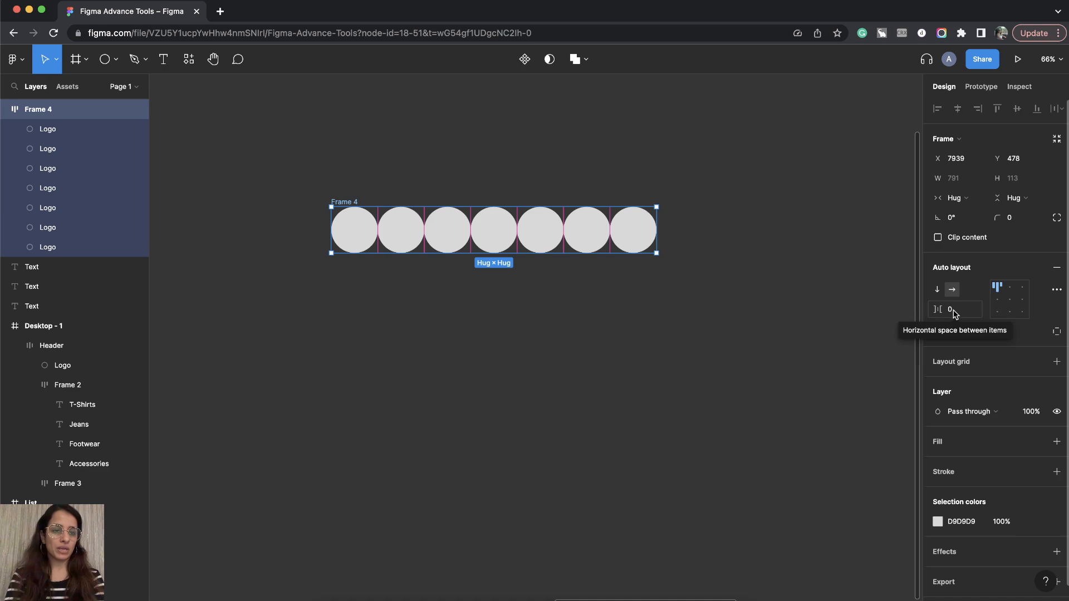
click(954, 313)
drag(939, 309, 889, 313)
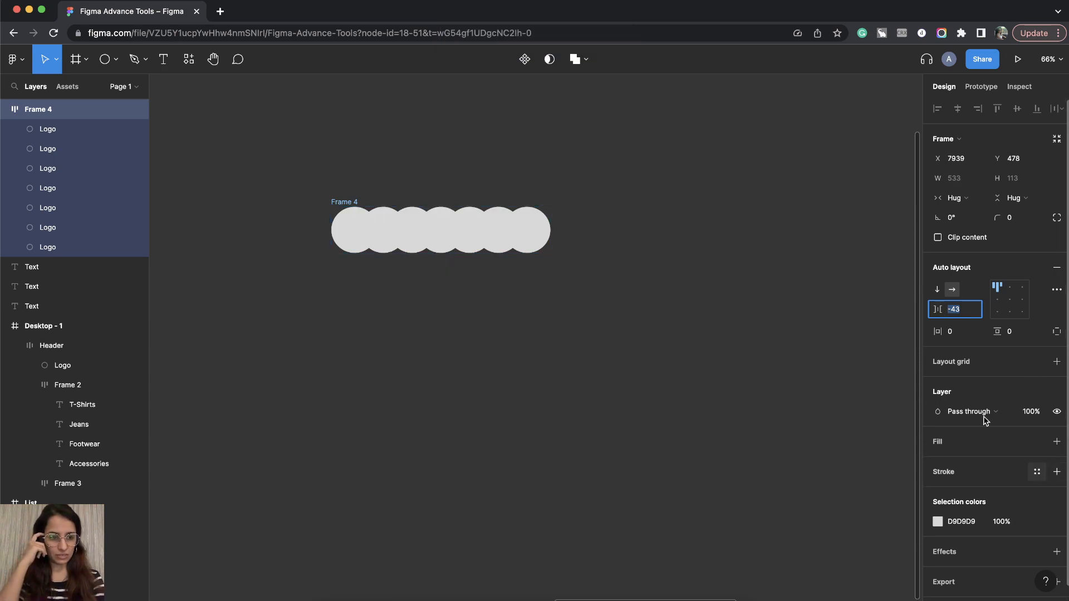
Add a black 000000 stroke to all seven Logo circles inside the frame
click(49, 138)
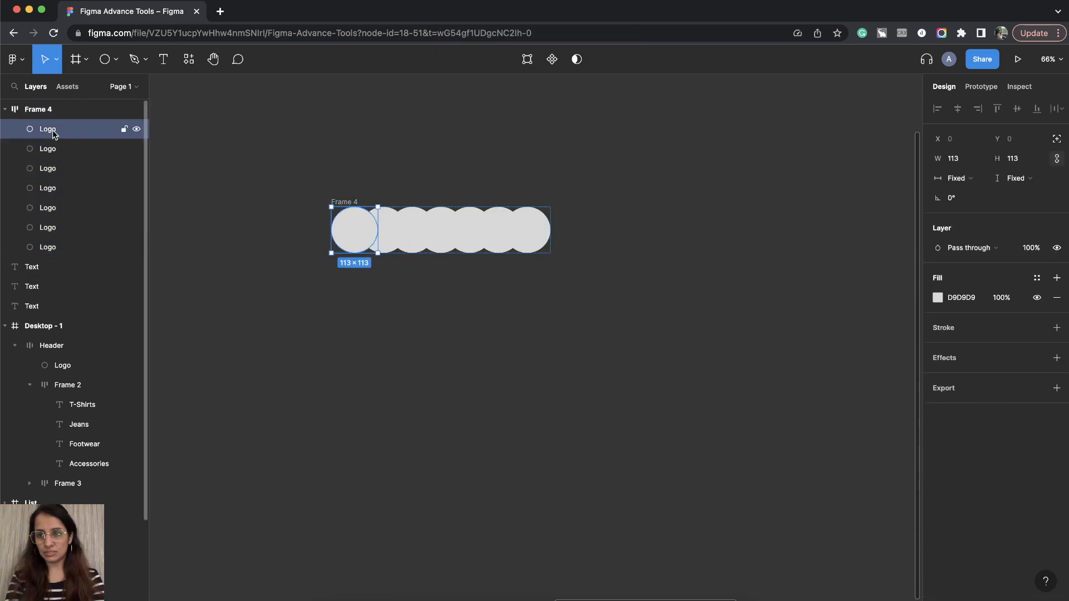
shift+click(53, 246)
click(1056, 328)
click(505, 317)
Set the horizontal spacing between the circles in the frame to -34
click(344, 202)
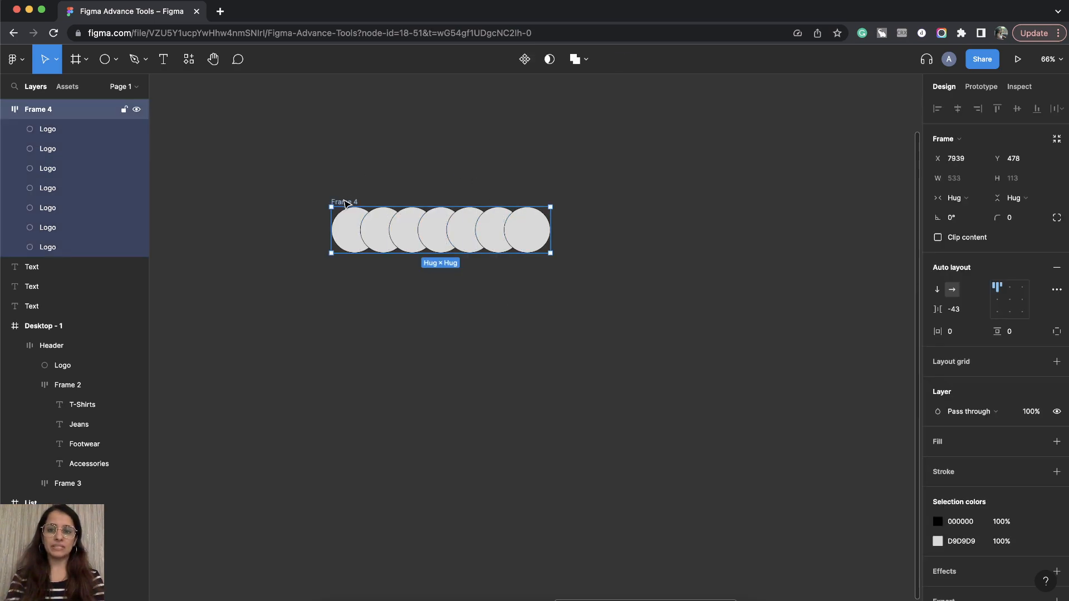
scroll(369, 205, up, 5)
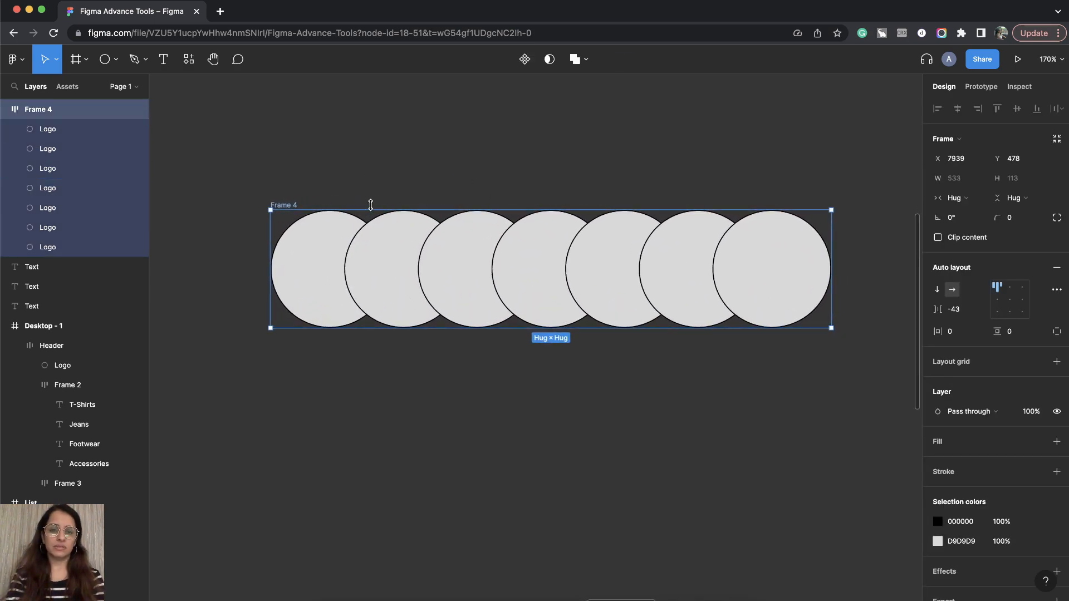
mouse_move(938, 309)
mouse_down()
mouse_move(863, 313)
mouse_move(918, 310)
mouse_up()
scroll(721, 330, down, 1)
scroll(721, 329, down, 3)
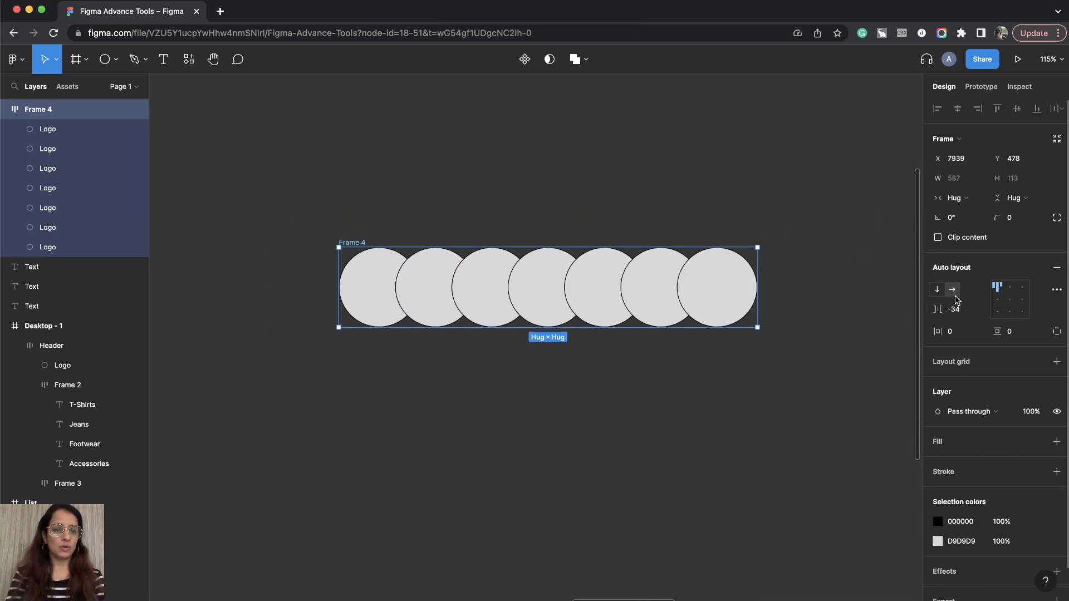
Set the horizontal spacing between the circles to -20
click(956, 313)
text(20)
key(Return)
key(Left)
key(Return)
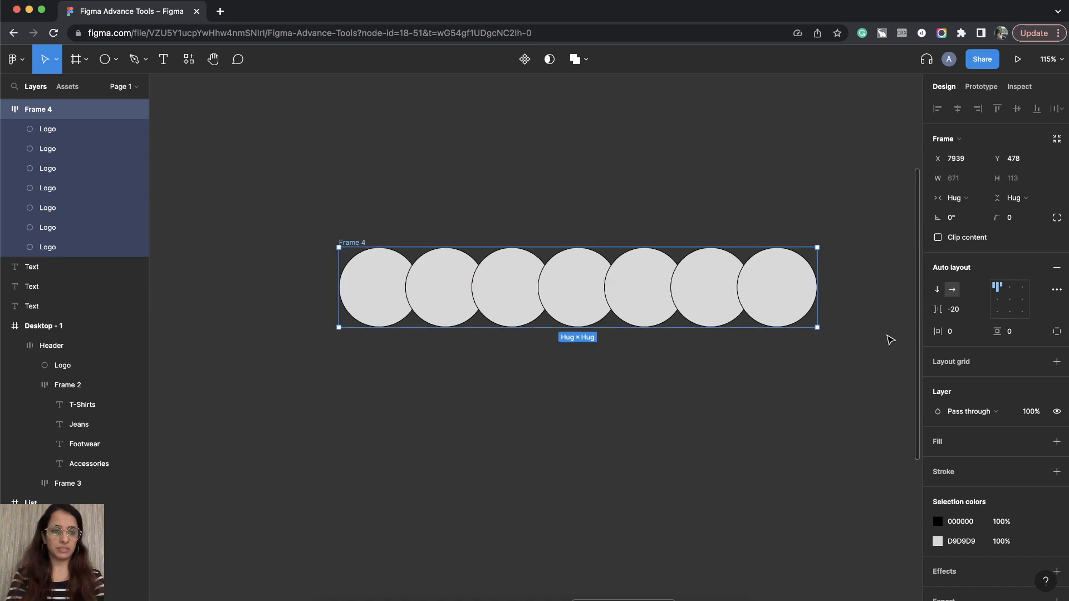
Decrease the horizontal spacing between the circles to -50 in increments of ten
click(956, 315)
key(shift+Down)
key(shift+Down)
key(shift+Down)
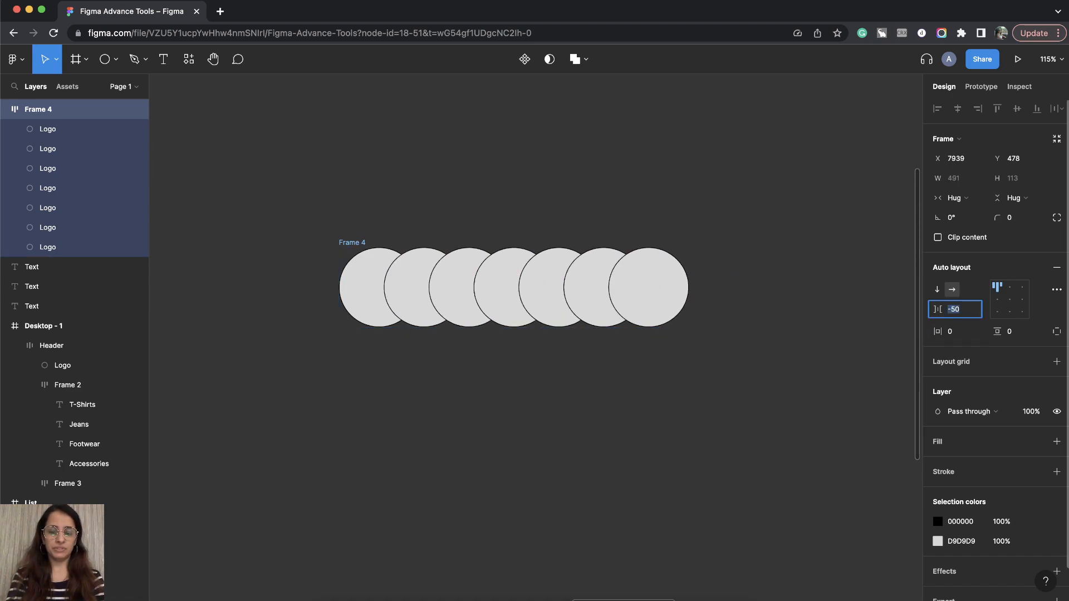
scroll(644, 286, left, 10)
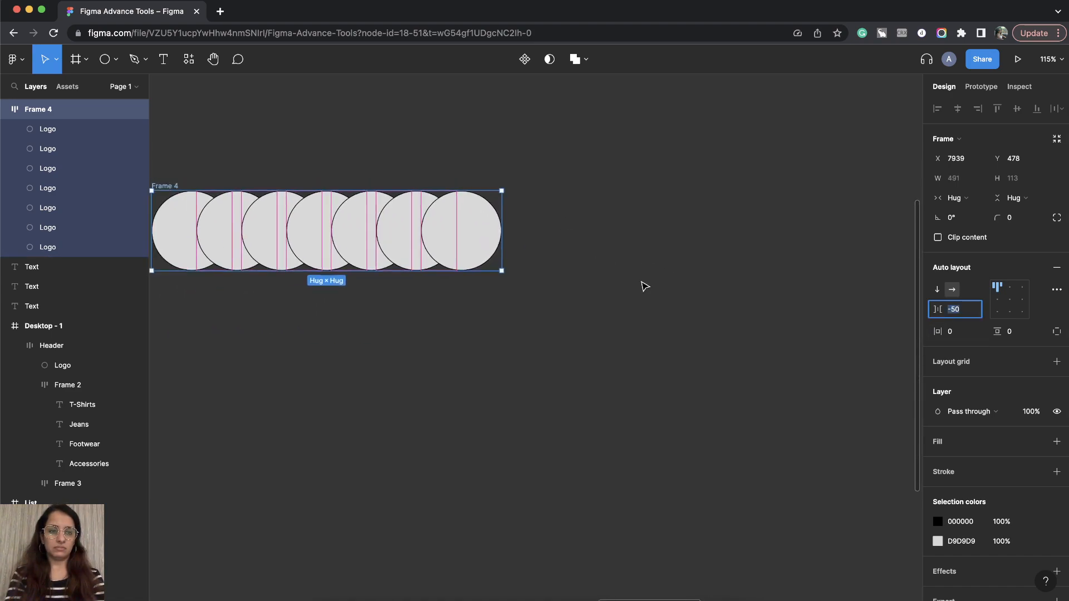
click(630, 320)
Set the circle frame's canvas stacking to First on top in the advanced auto layout settings
scroll(629, 318, left, 2)
scroll(483, 328, right, 2)
scroll(471, 293, up, 3)
scroll(471, 294, up, 1)
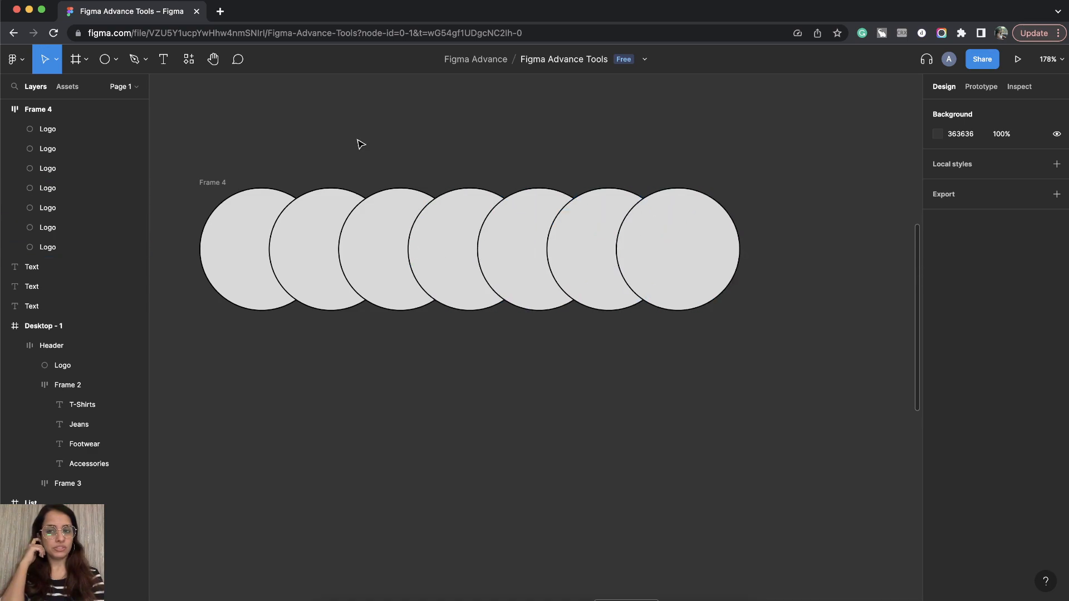
click(211, 183)
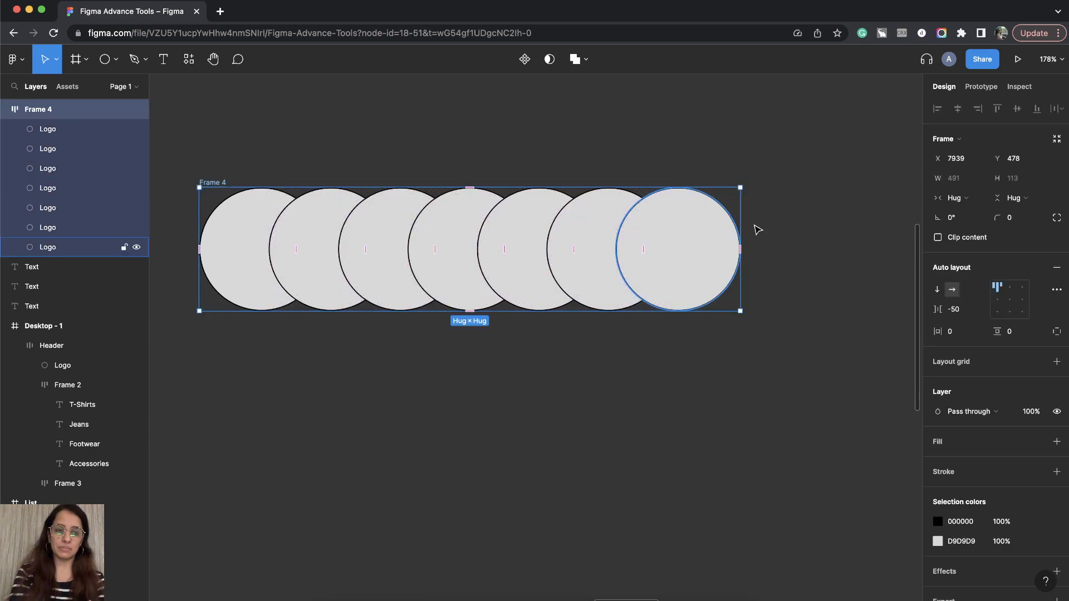
click(1056, 290)
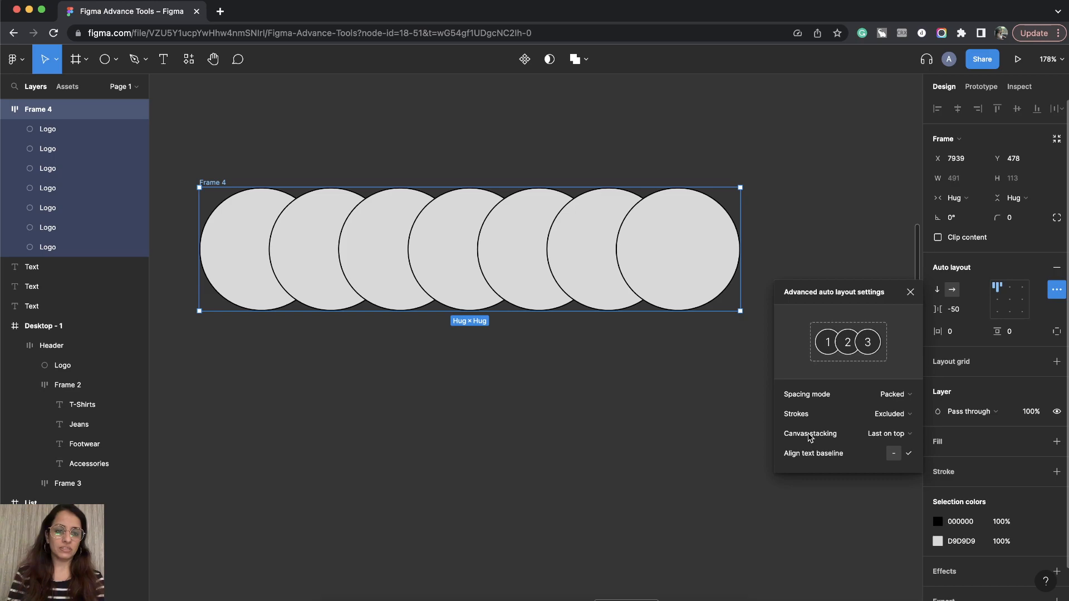
click(897, 435)
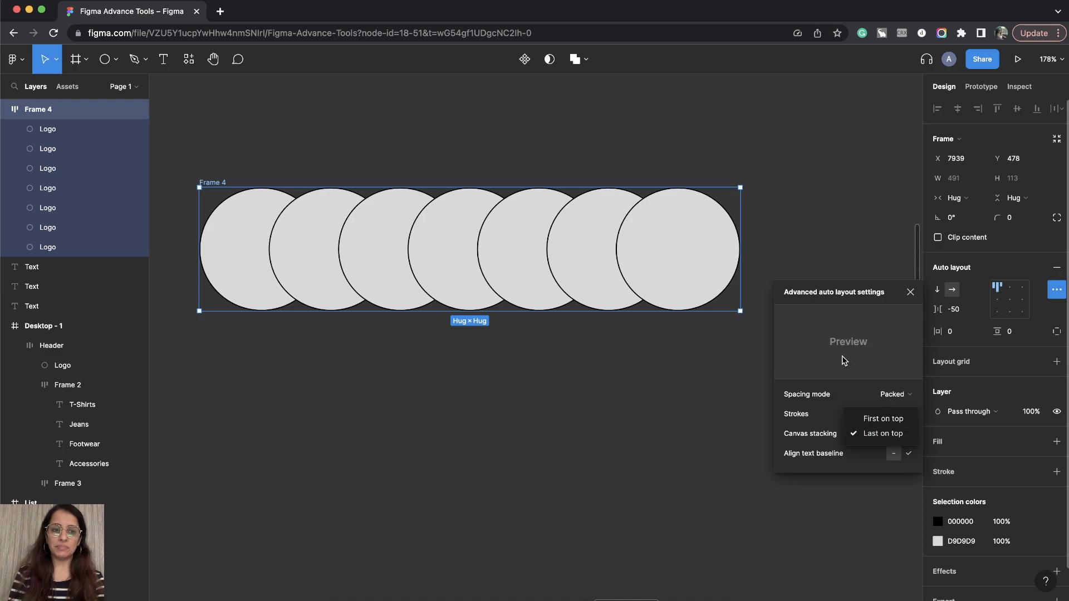
click(887, 420)
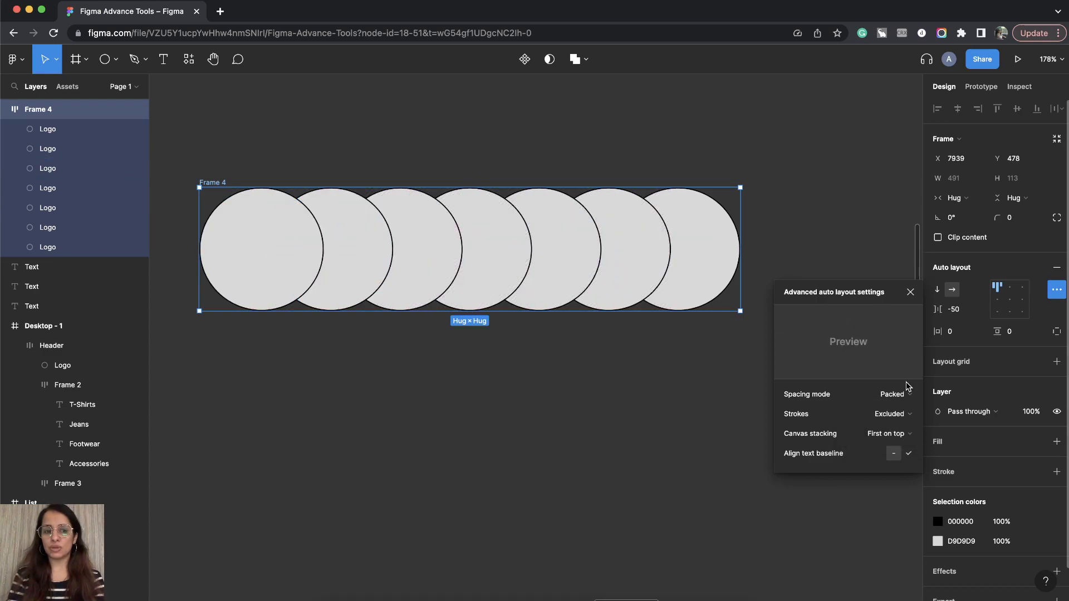
click(911, 291)
click(654, 395)
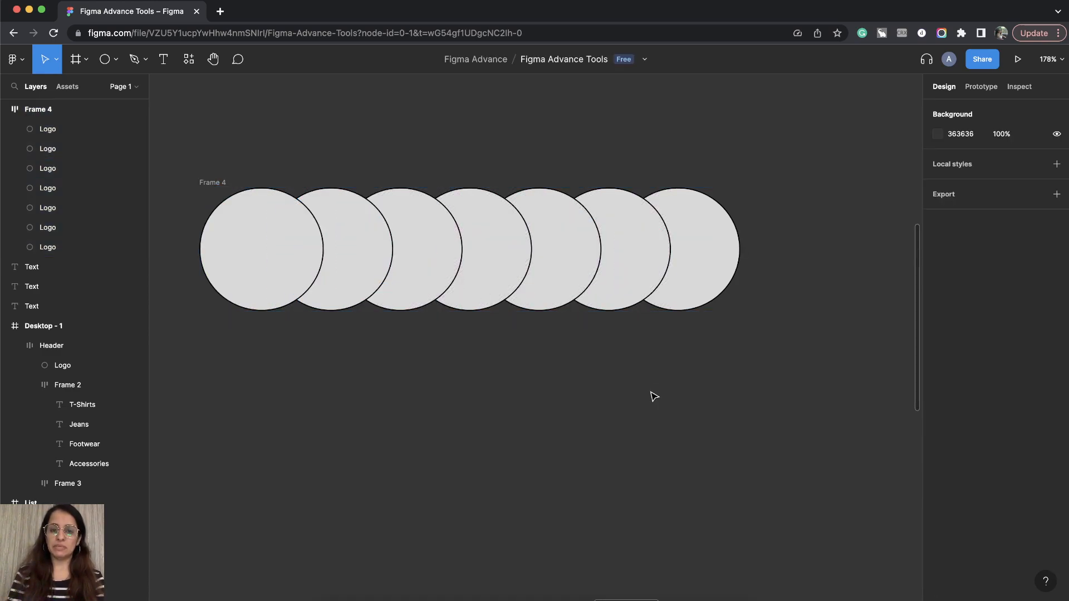
scroll(660, 393, down, 5)
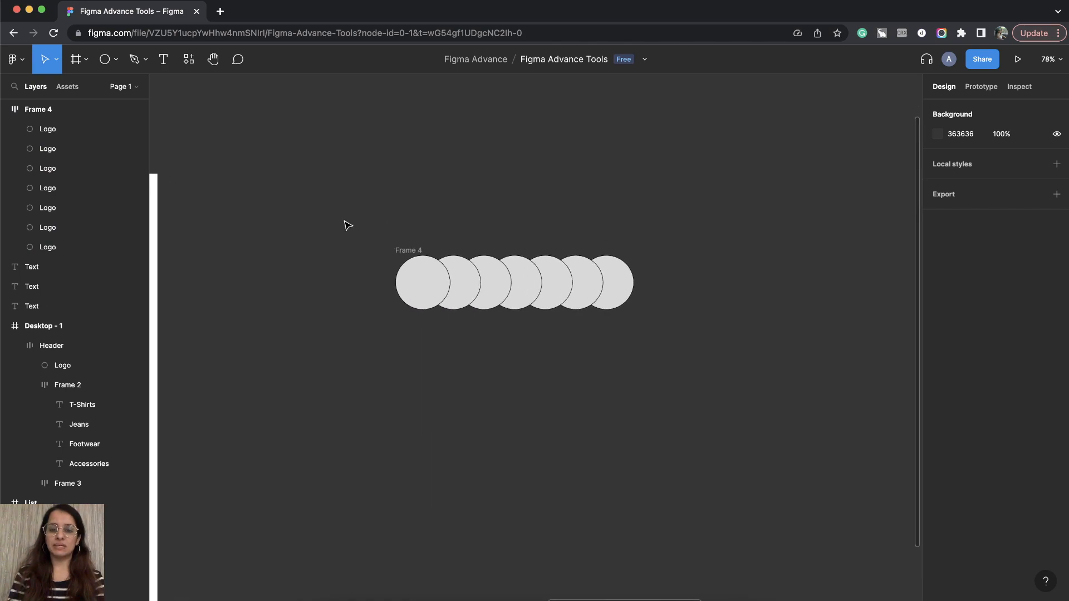
drag(343, 224, 707, 409)
scroll(748, 425, right, 3)
scroll(747, 424, down, 1)
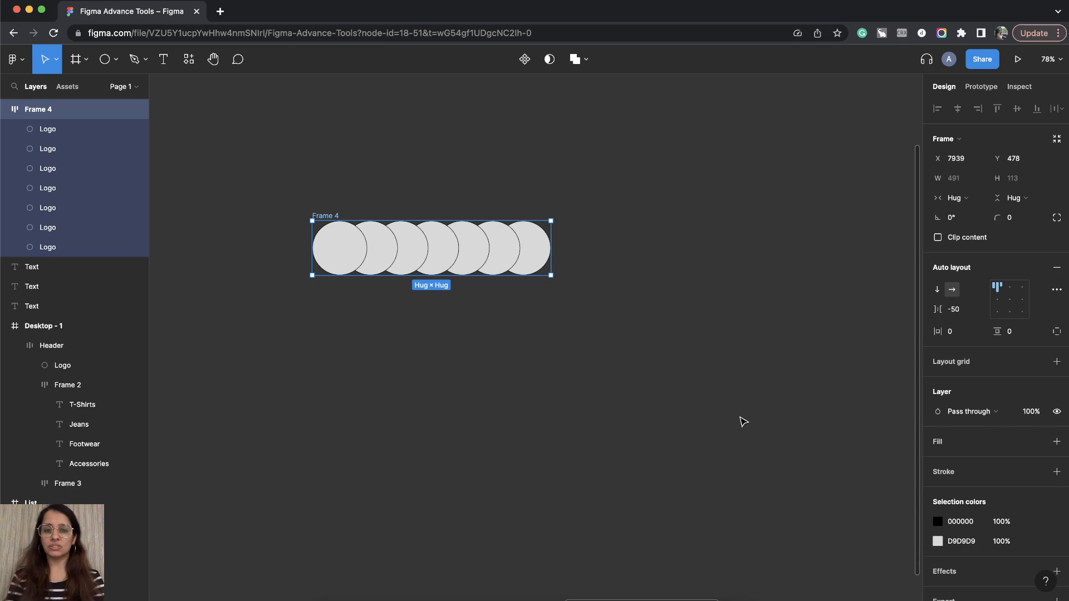
scroll(744, 422, down, 2)
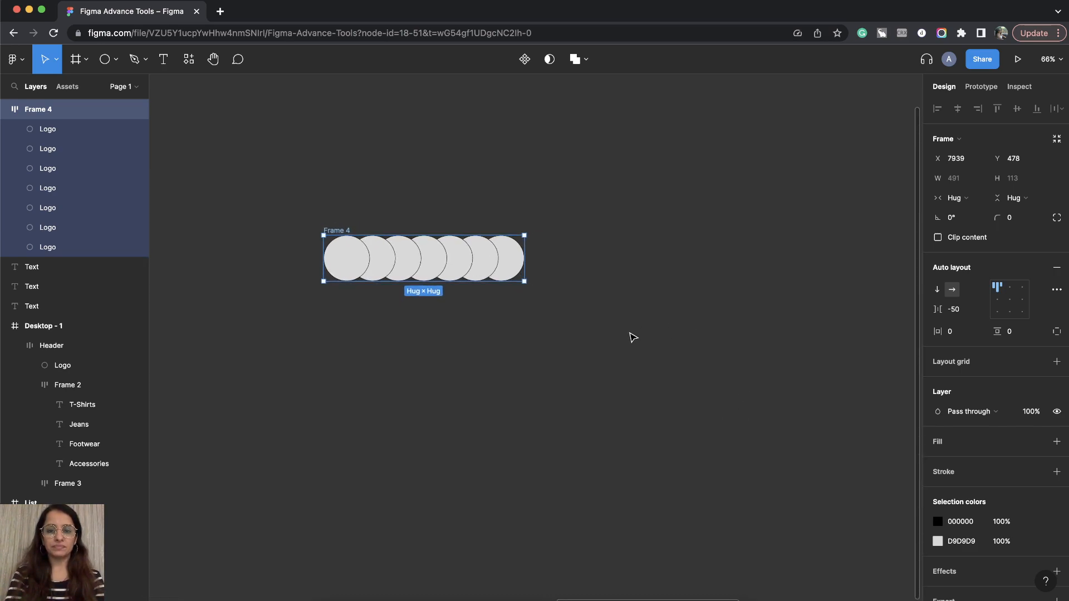
Wrap the three loose Text layers in an auto layout frame and align its contents left and vertically centered
scroll(633, 338, right, 10)
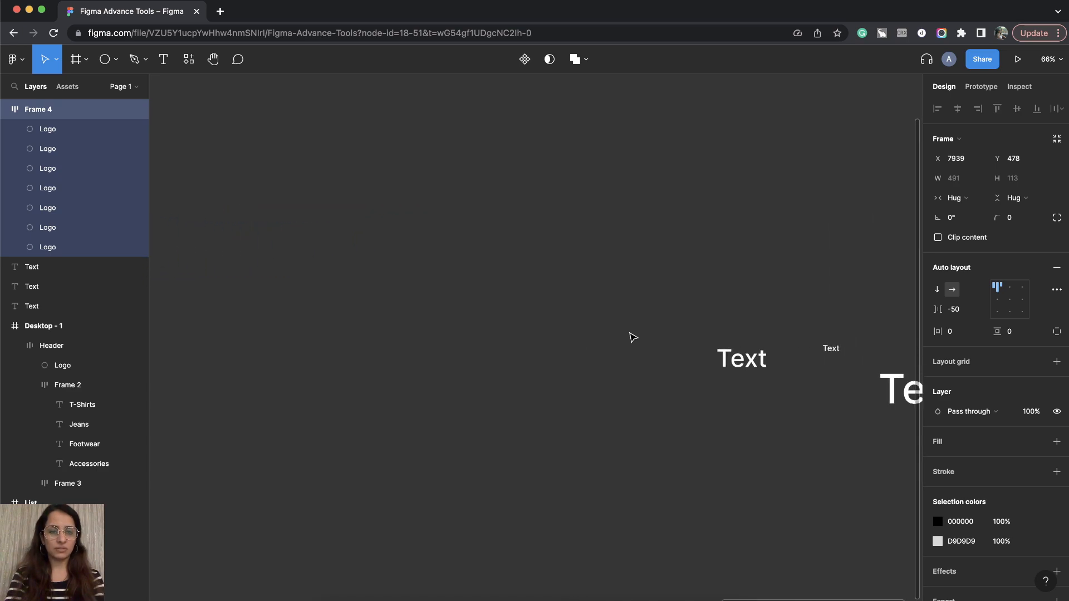
scroll(584, 334, right, 3)
scroll(585, 334, up, 5)
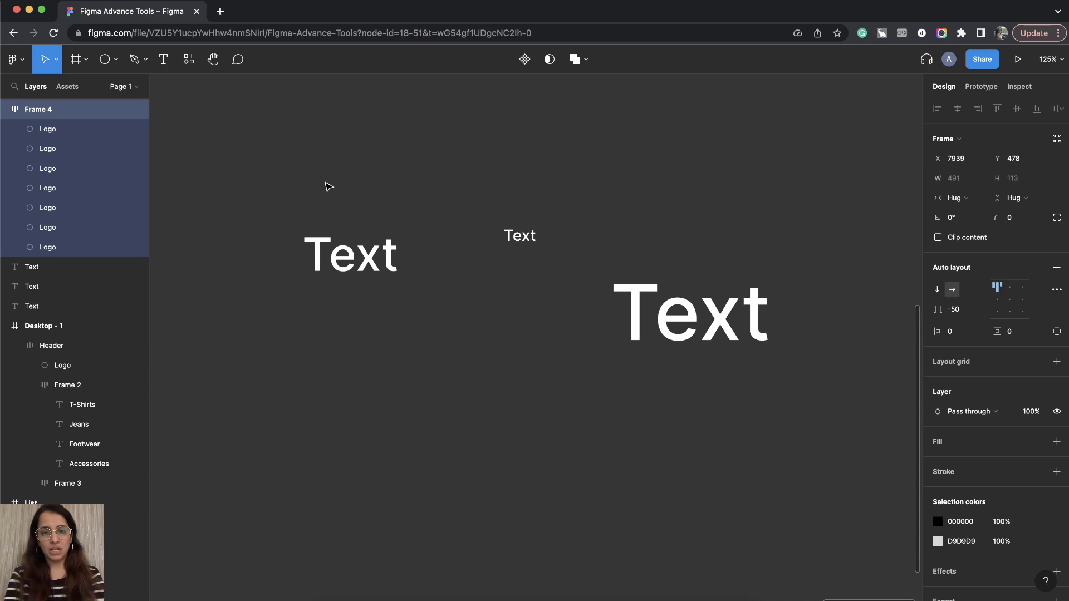
drag(273, 157, 832, 460)
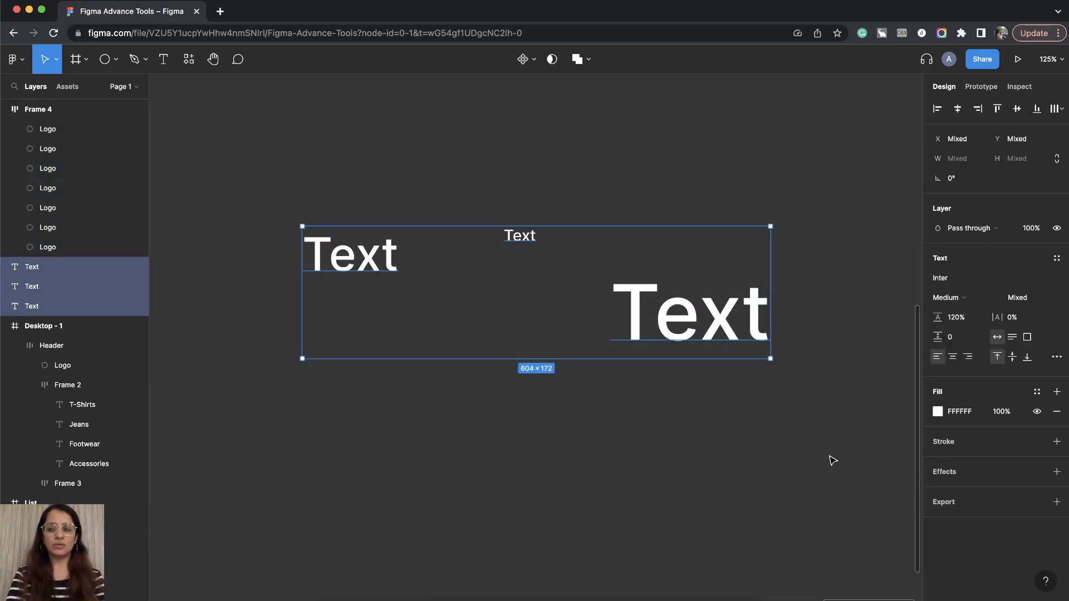
right_click(379, 259)
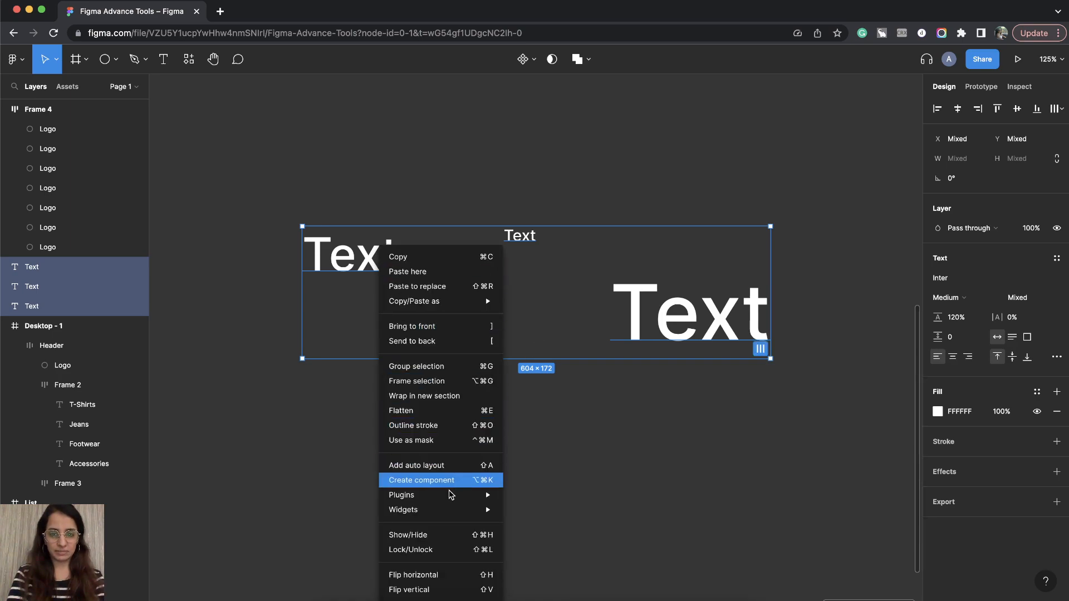
click(444, 467)
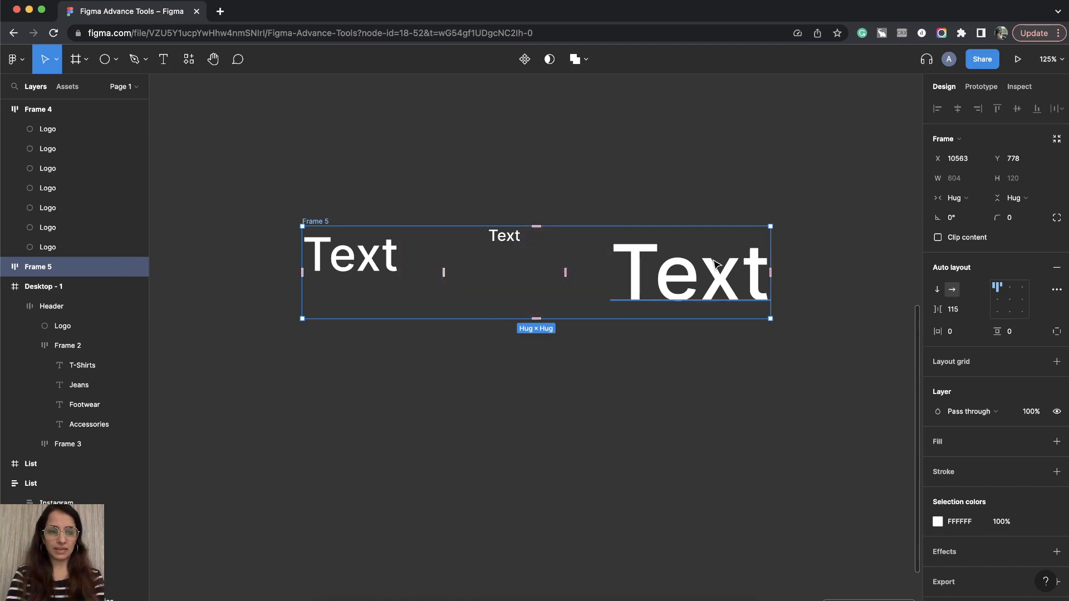
click(997, 303)
click(577, 379)
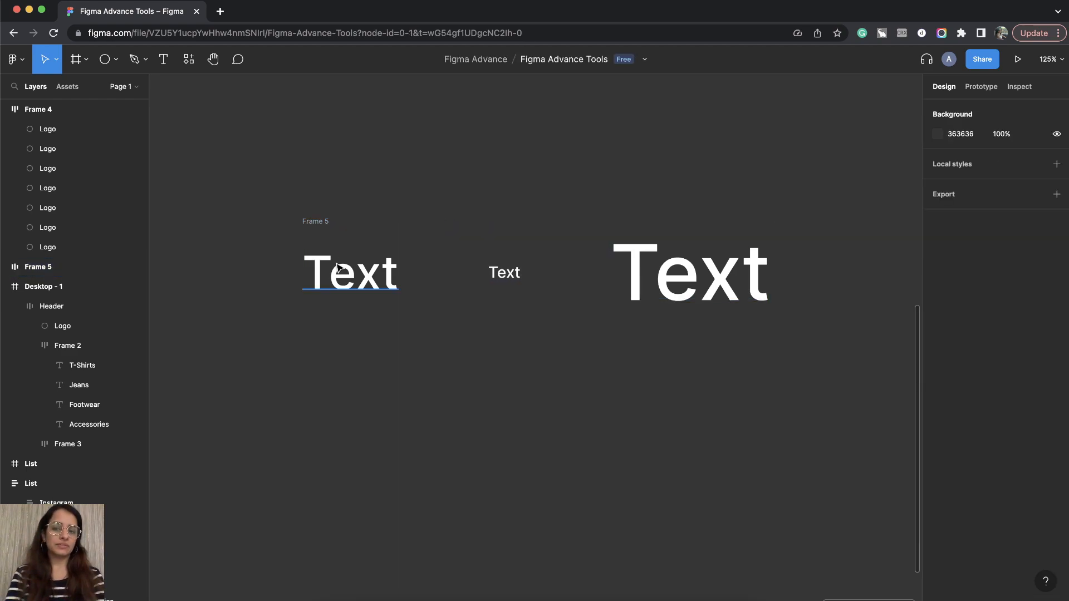
Set the horizontal spacing between items in the text frame to 20
click(388, 272)
click(323, 222)
click(962, 309)
text(2)
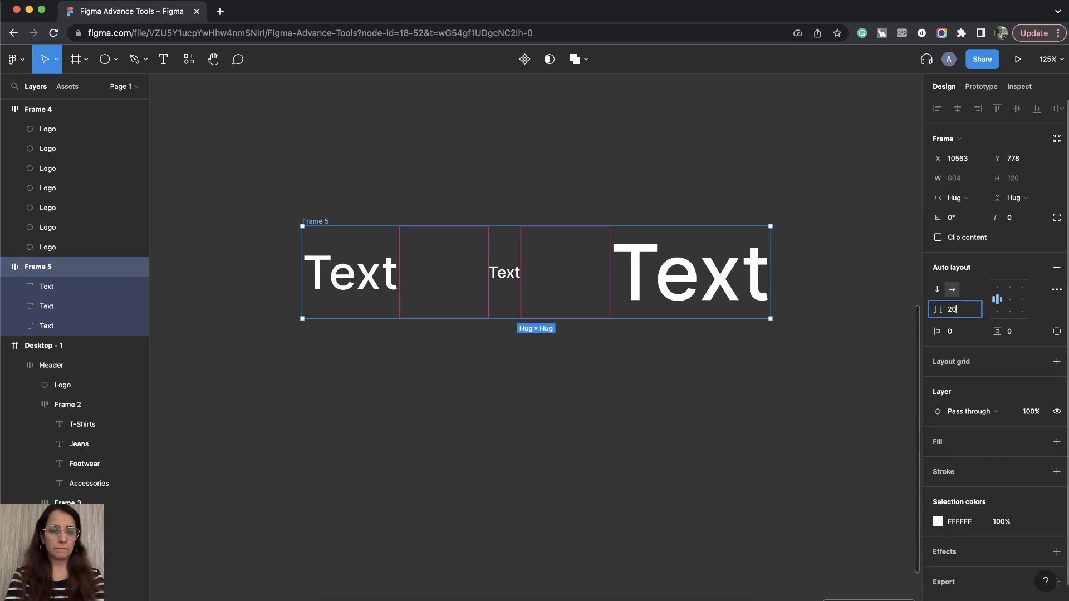
text(0)
key(Return)
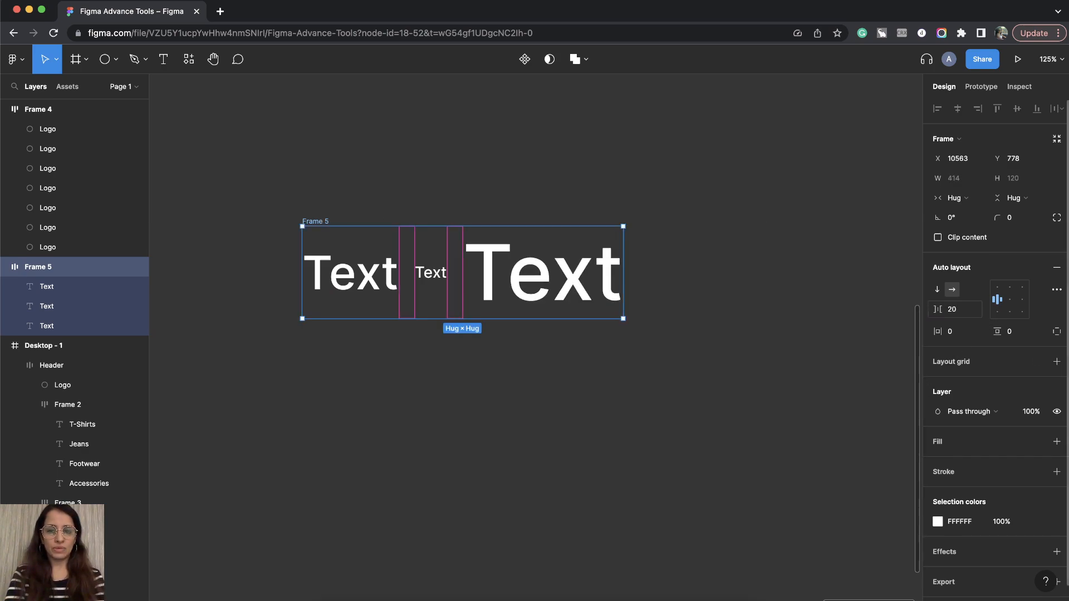
Move the largest Text layer to the first position in its auto layout frame
double_click(535, 290)
key(Escape)
key(Left)
key(Left)
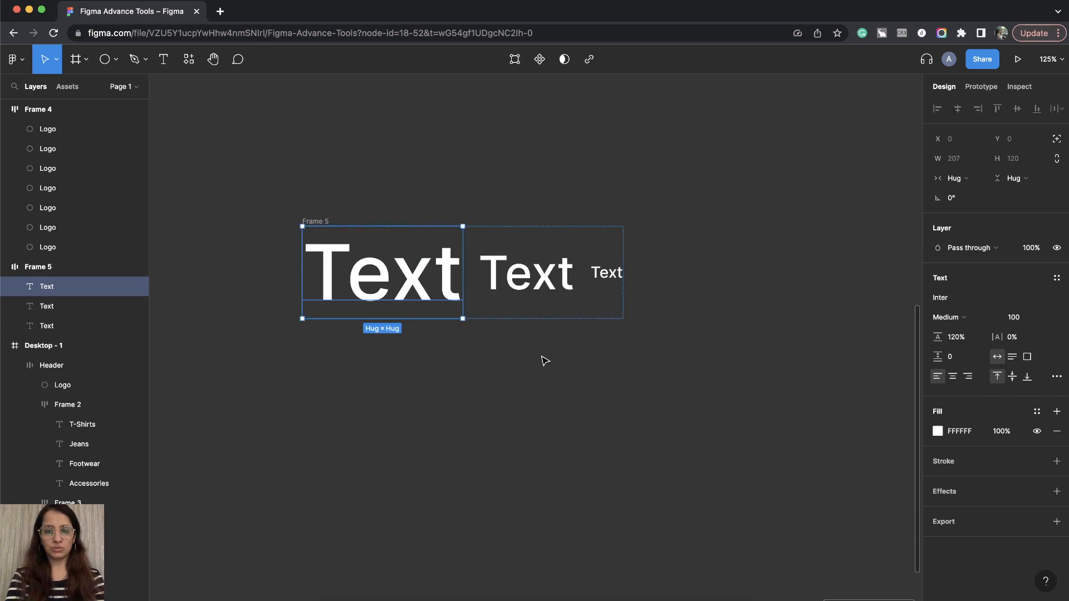
click(518, 384)
Turn on Align text baseline for the text frame in the advanced auto layout settings
click(322, 221)
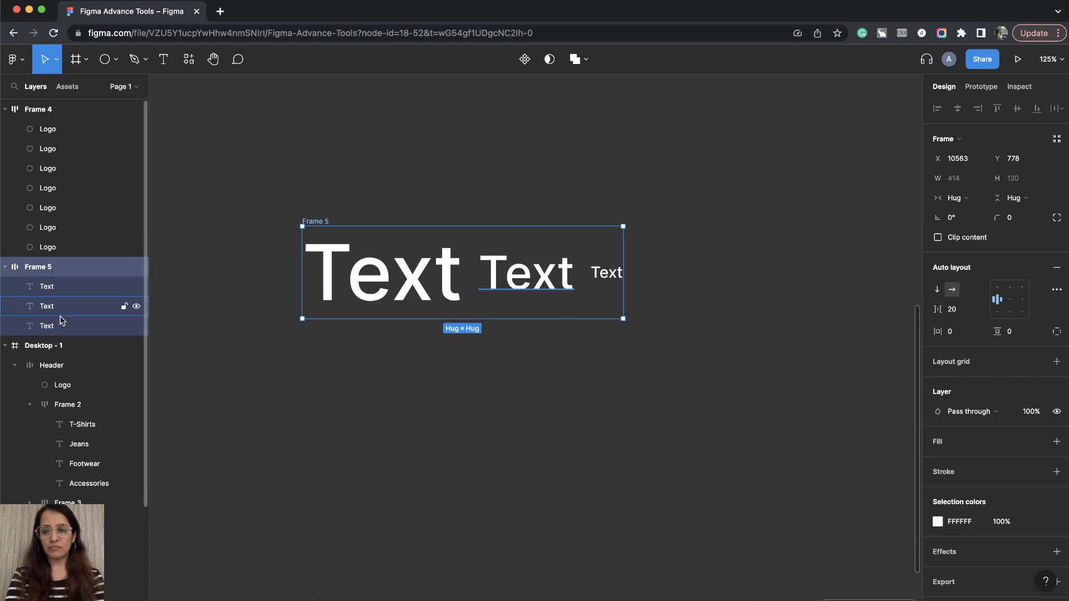
click(1056, 291)
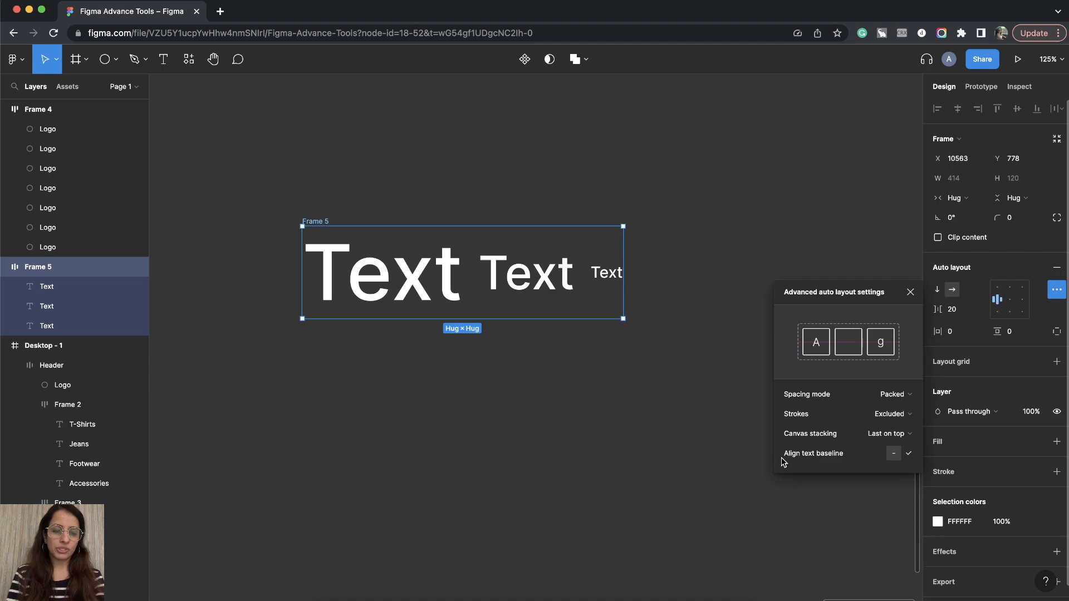
click(909, 454)
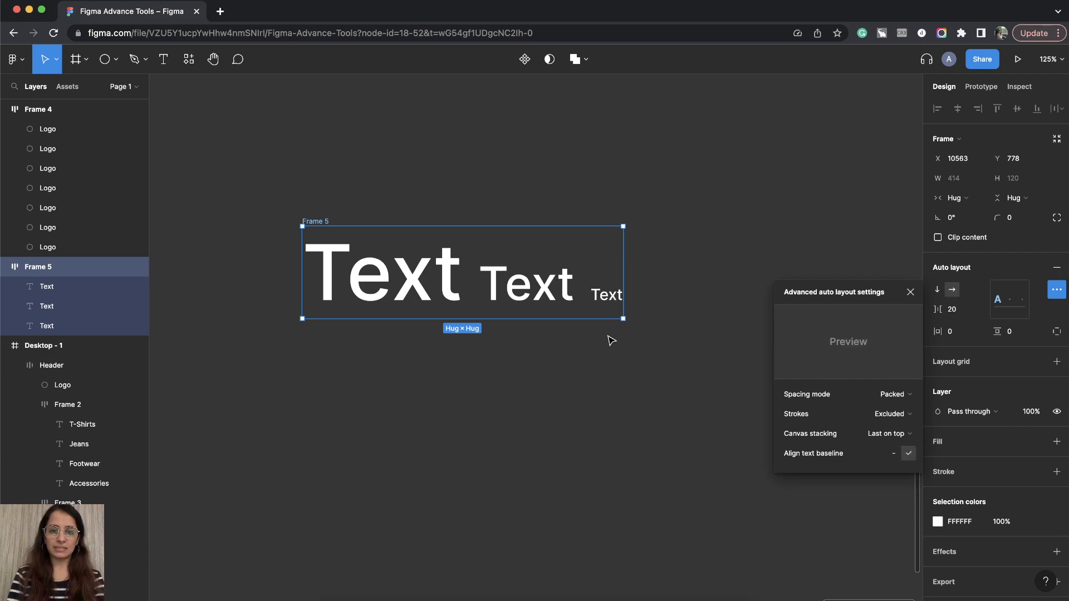
click(910, 292)
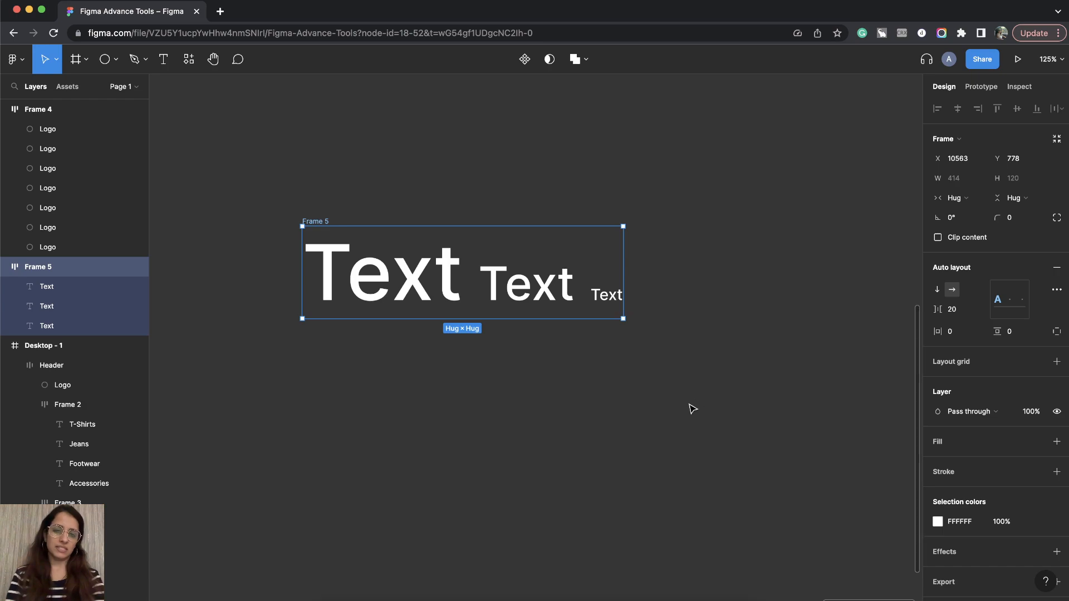
click(690, 408)
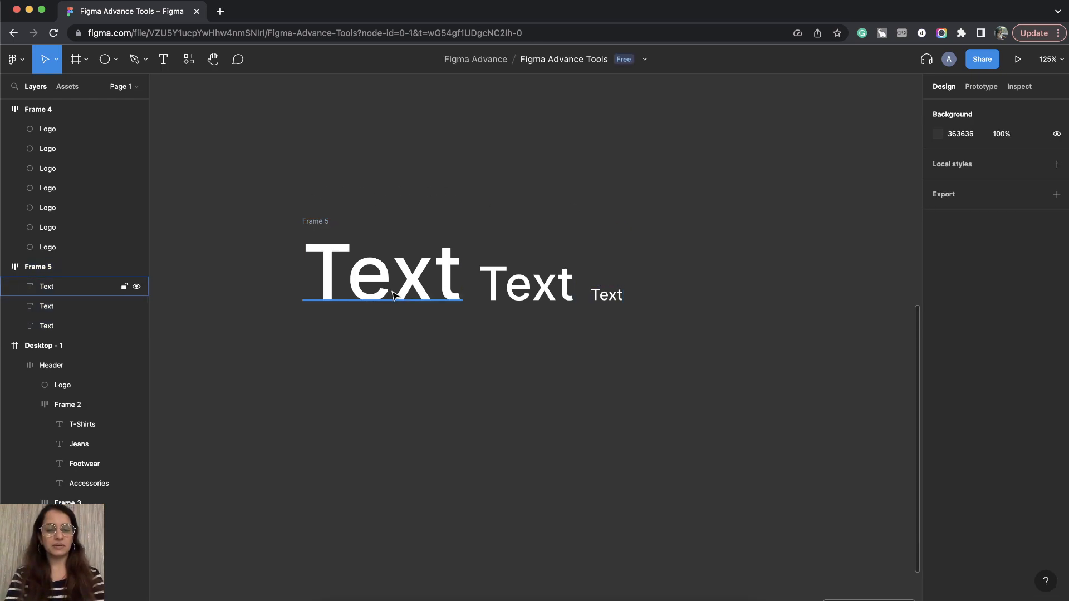
Set the stroke weight of all seven Logo circles in Frame 4 to 11
scroll(401, 289, left, 3)
scroll(401, 290, down, 10)
scroll(401, 292, left, 5)
scroll(402, 299, left, 5)
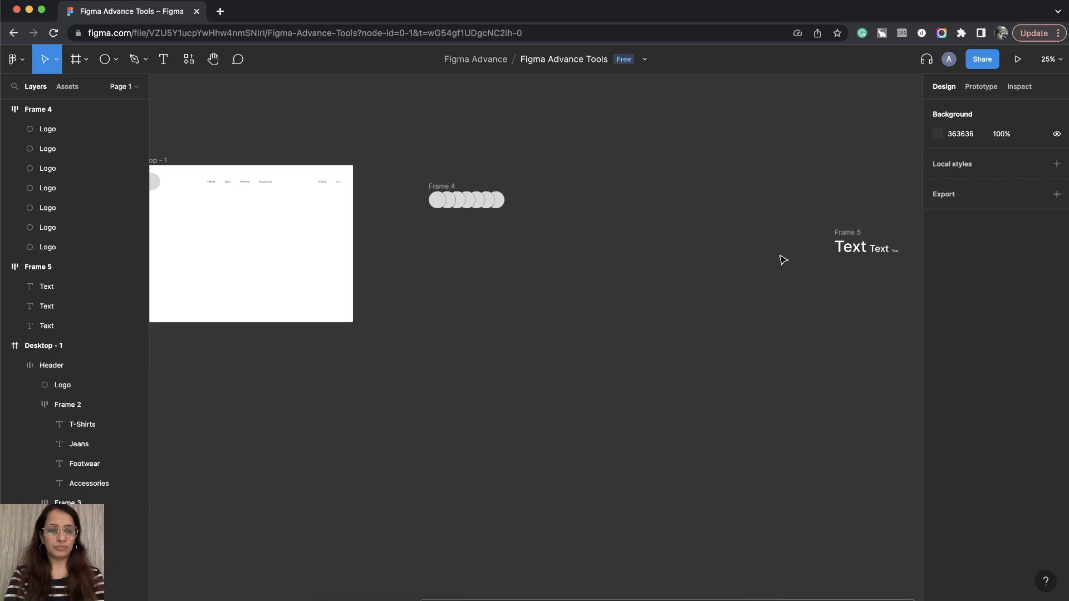
click(450, 188)
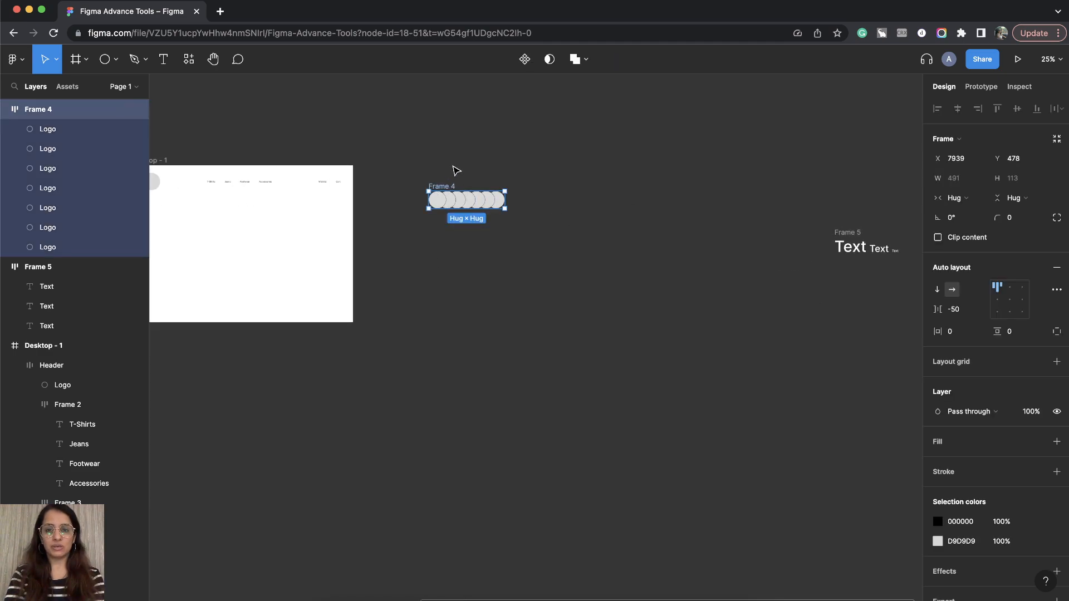
scroll(443, 201, up, 5)
scroll(442, 209, up, 3)
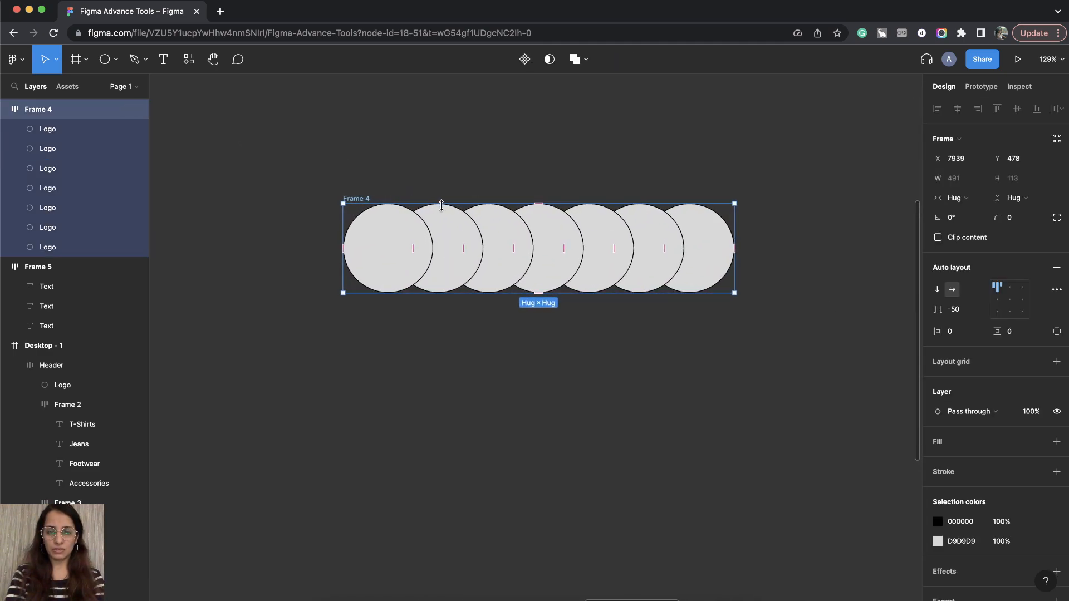
scroll(442, 209, up, 3)
click(52, 130)
shift+click(67, 246)
click(1009, 366)
text(11)
key(Return)
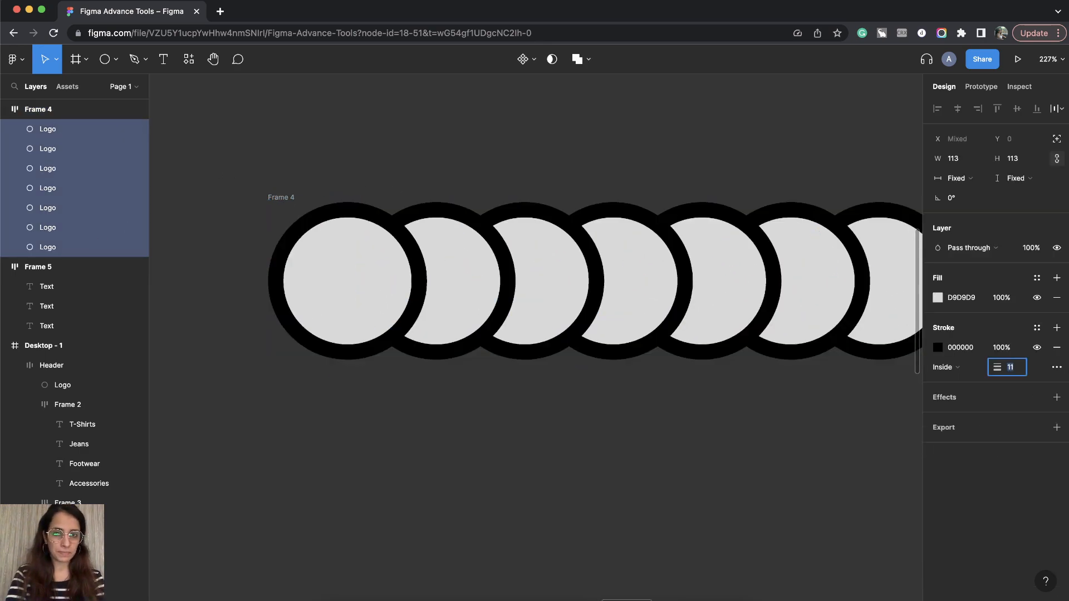
Change the stroke position of the selected Logo circles to Outside and inspect how the strokes extend past the frame
click(967, 369)
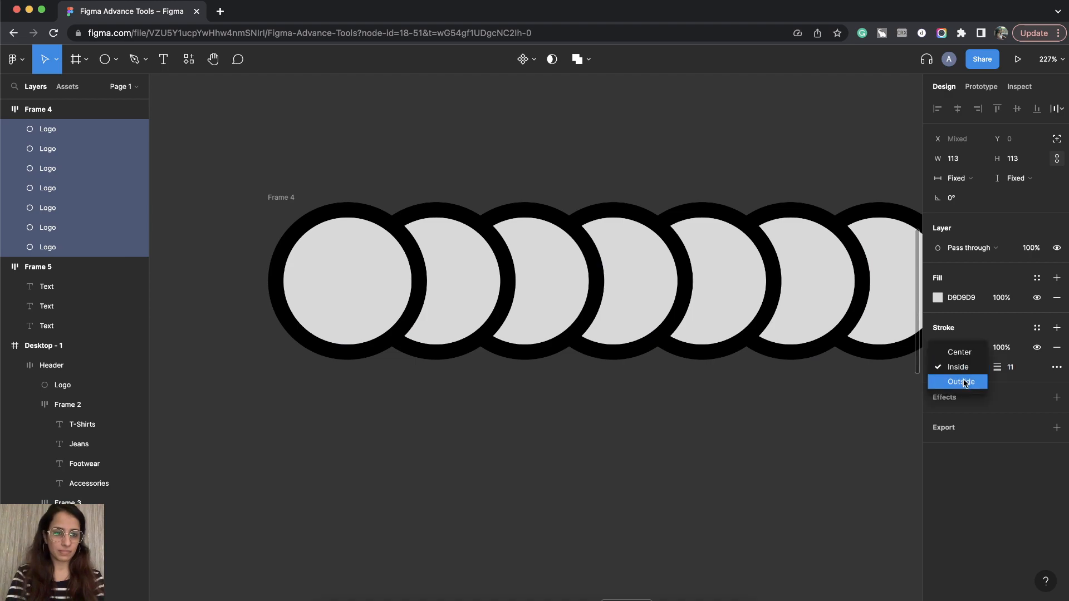
click(966, 380)
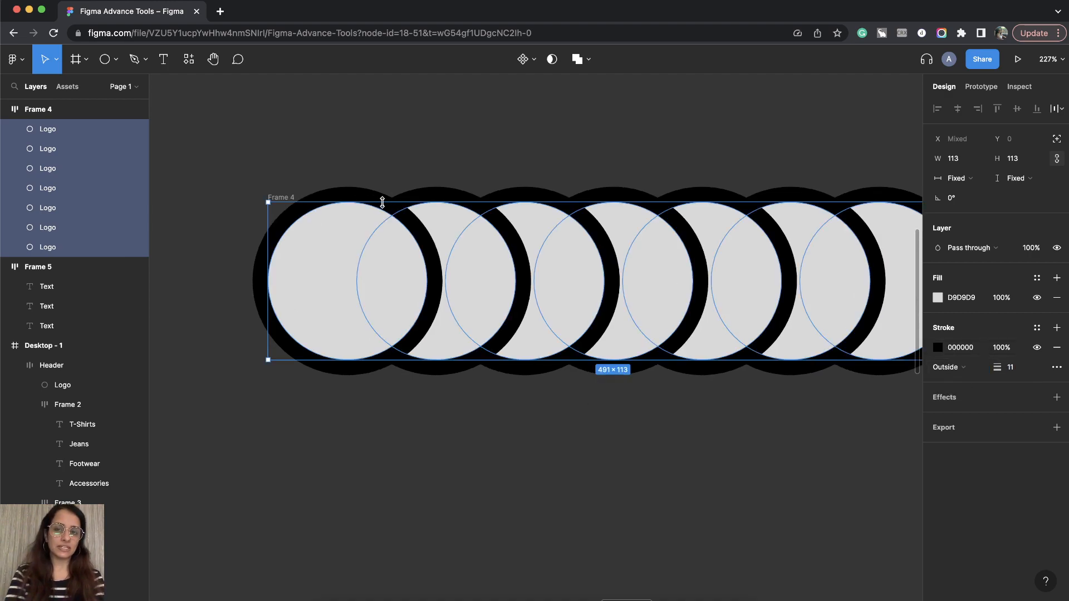
scroll(352, 200, up, 5)
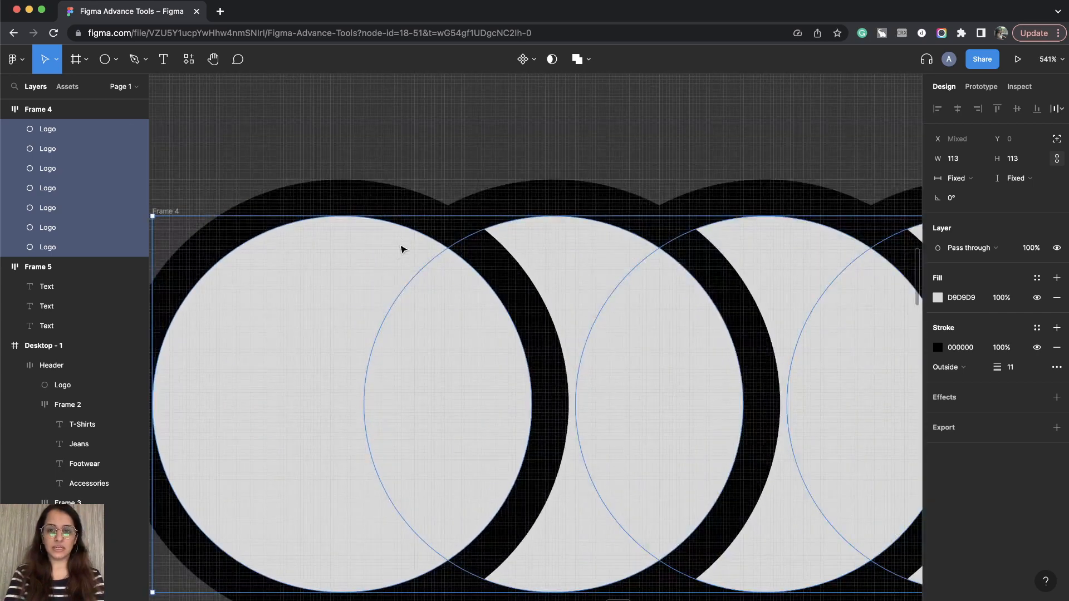
scroll(362, 426, up, 1)
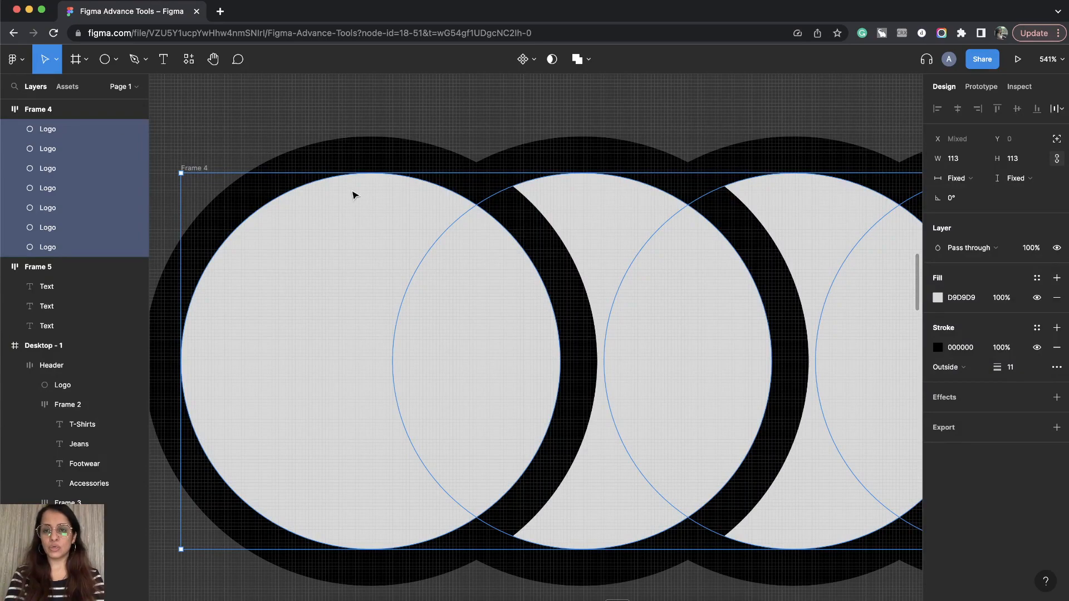
scroll(353, 193, down, 2)
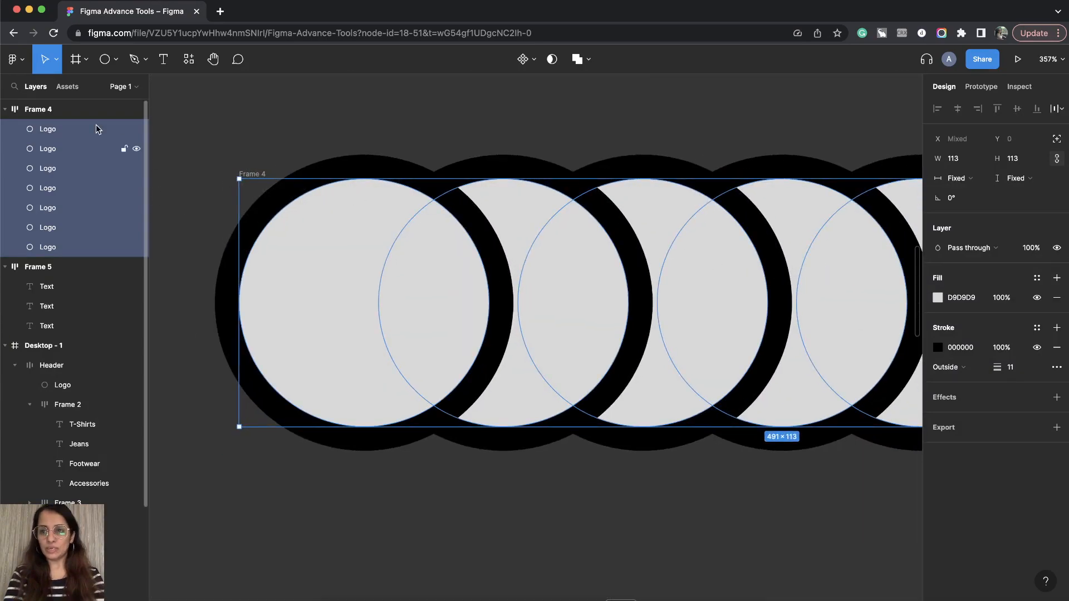
Set Strokes to Included in layout for the circle frame in the advanced auto layout settings
click(40, 112)
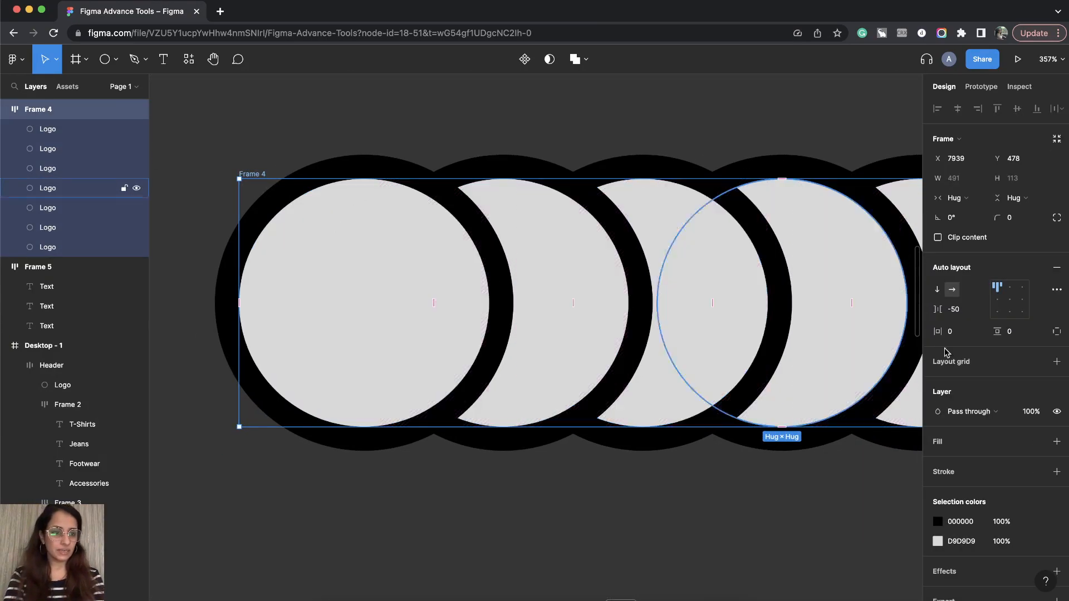
click(1056, 289)
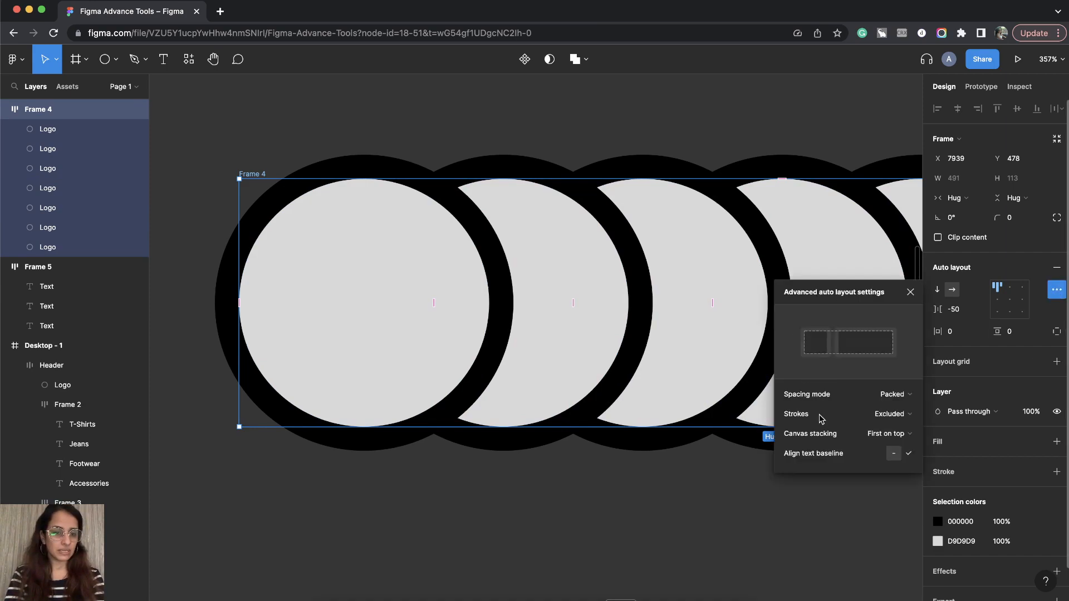
click(892, 415)
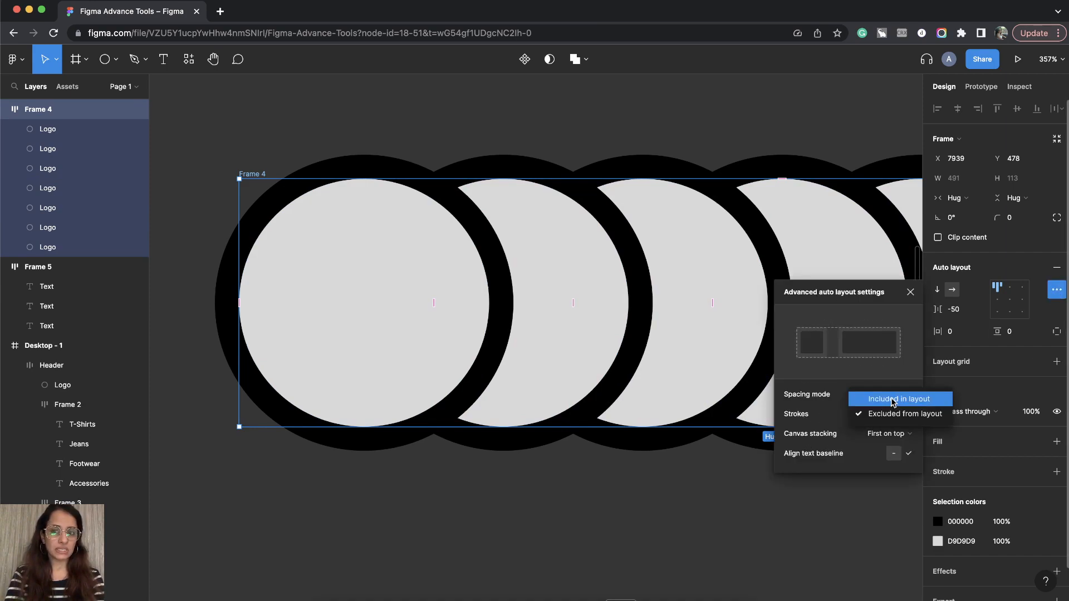
click(892, 399)
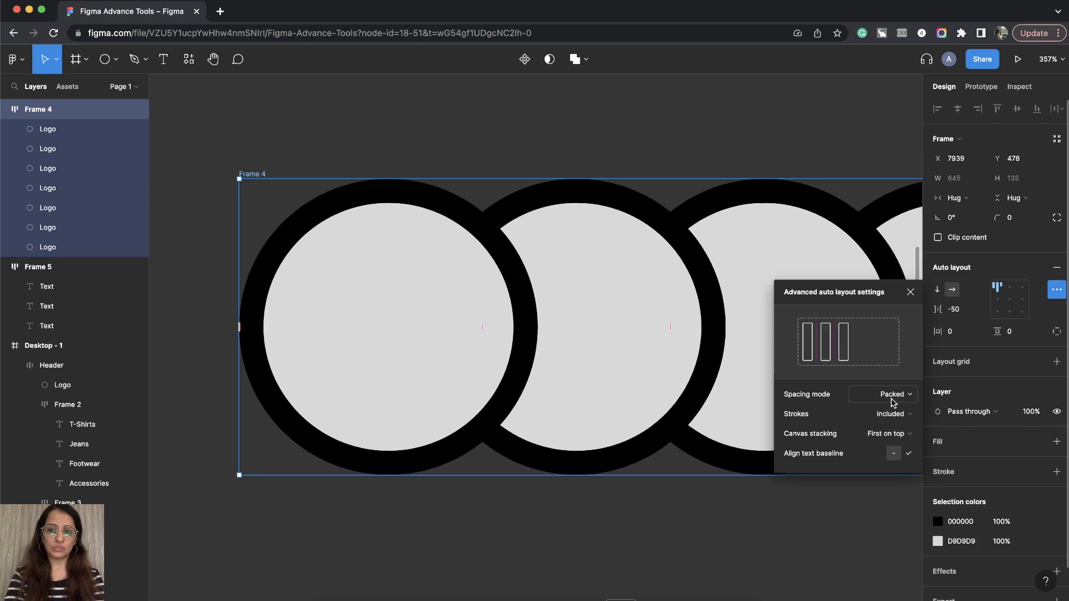
click(910, 291)
scroll(545, 345, down, 10)
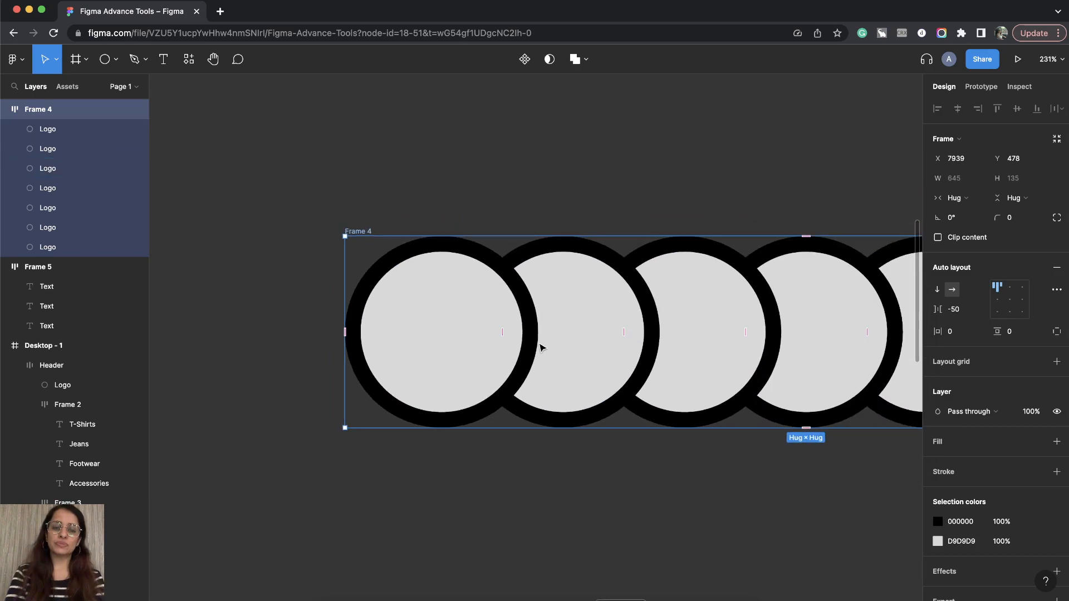